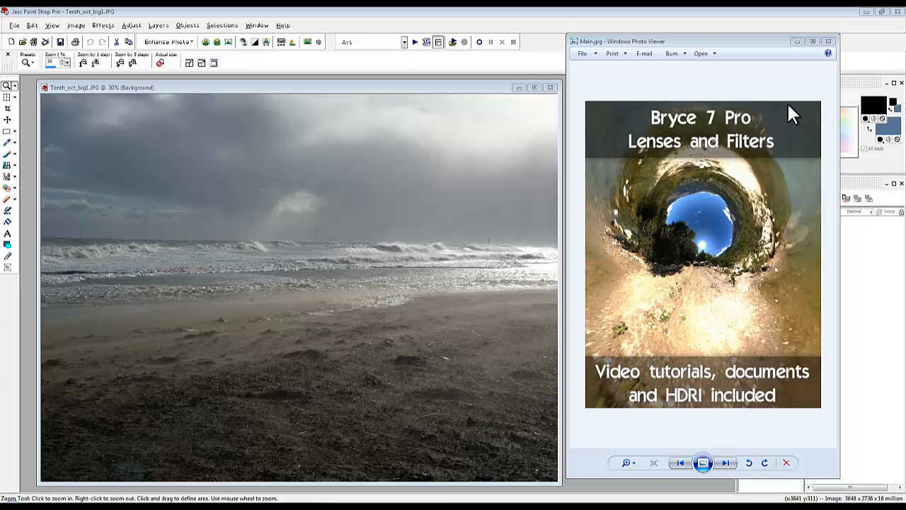
Step: Close the Main.jpg photo viewer and reposition the Tenth_oct_big1.JPG image window slightly
click(828, 40)
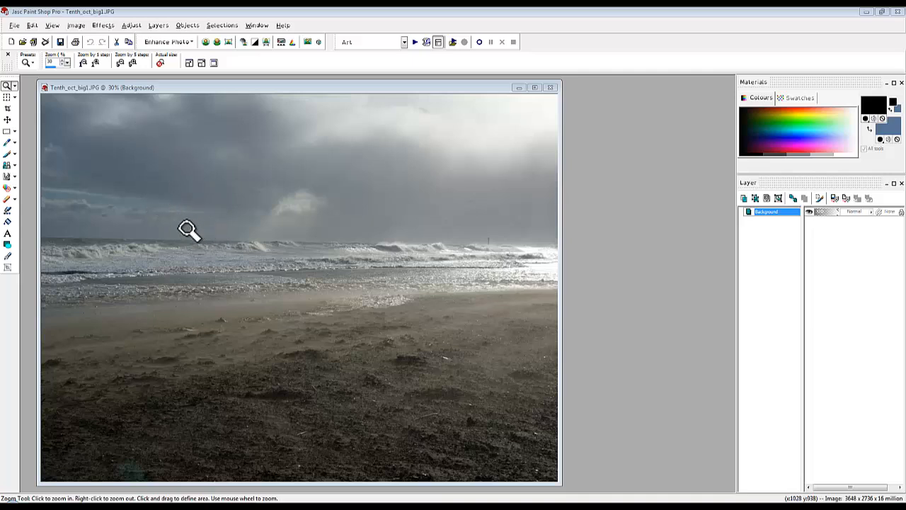
click(75, 25)
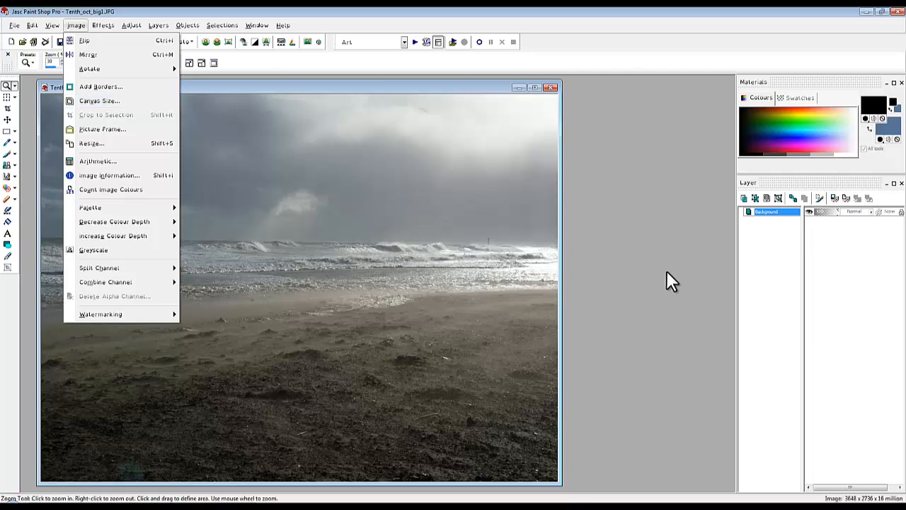
click(618, 277)
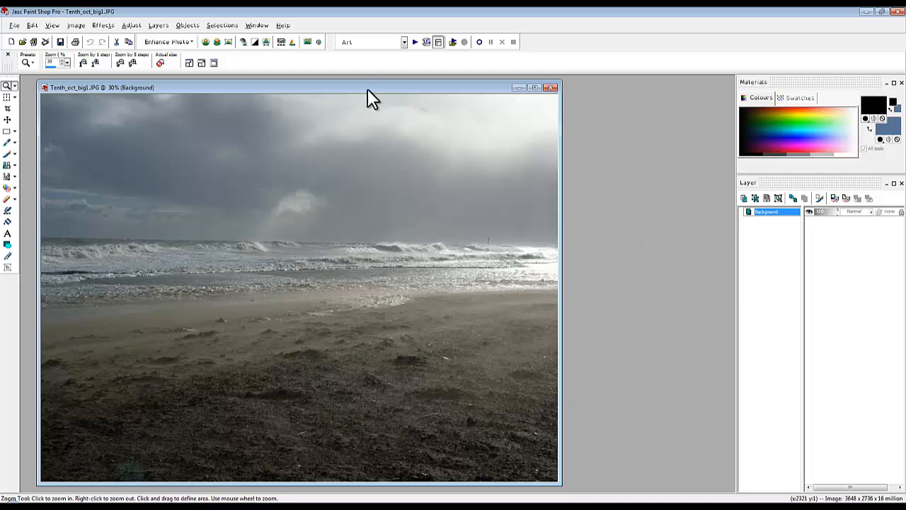
mouse_move(368, 88)
mouse_down()
mouse_move(354, 87)
mouse_move(368, 83)
mouse_up()
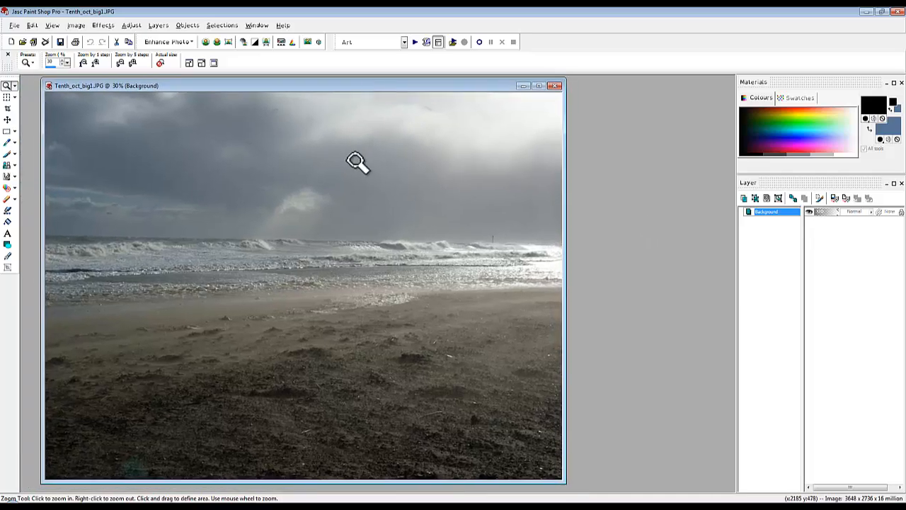
Step: Copy the beach photo into a new raster layer and extend the canvas to 7296 × 2736 pixels, adding 3640 pixels on the right side
key(ctrl+c)
key(ctrl+l)
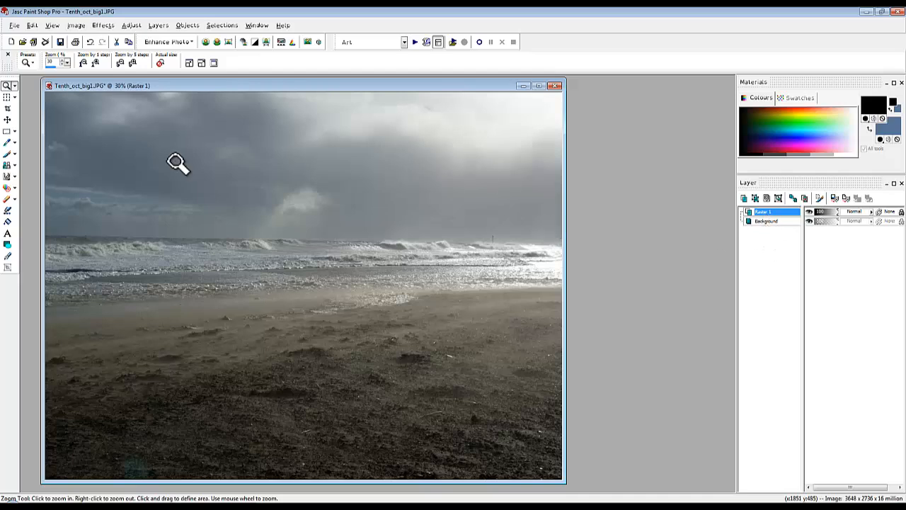
click(76, 26)
click(101, 102)
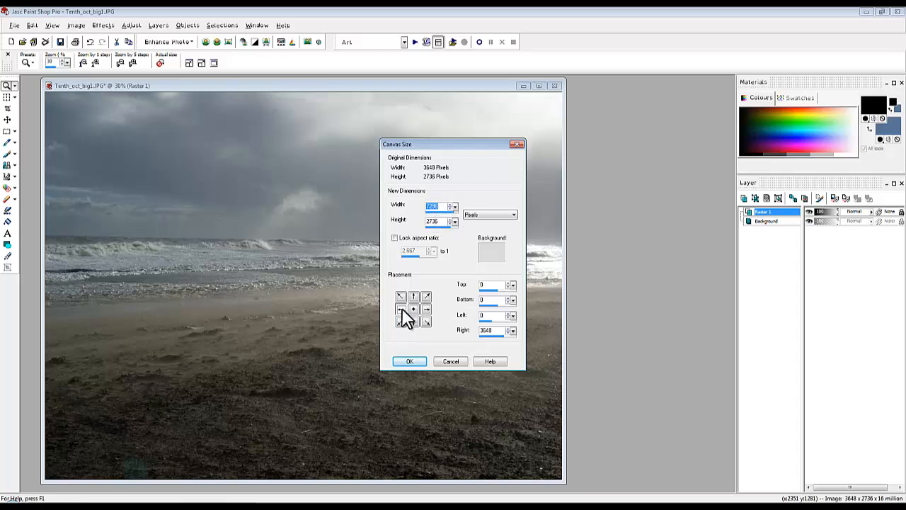
click(416, 359)
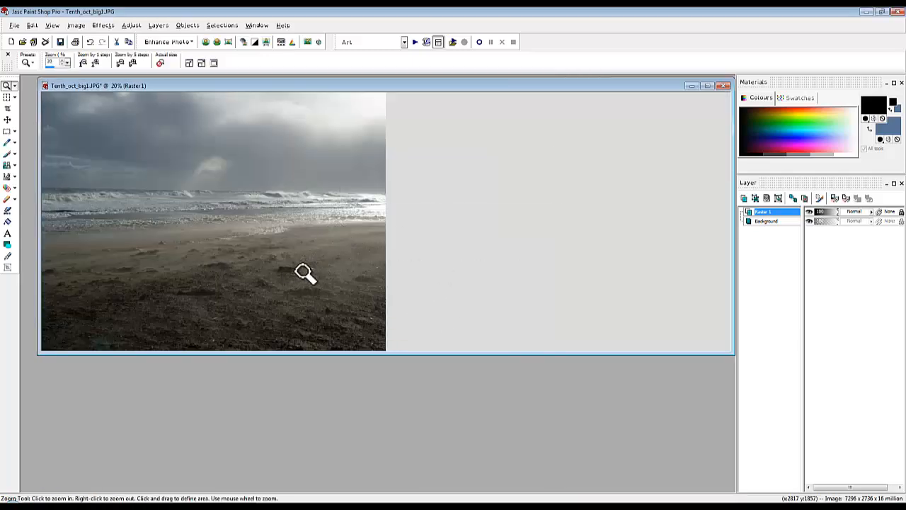
Step: Mirror the copied layer horizontally across the widened canvas to form a symmetrical beach panorama
click(76, 26)
click(88, 55)
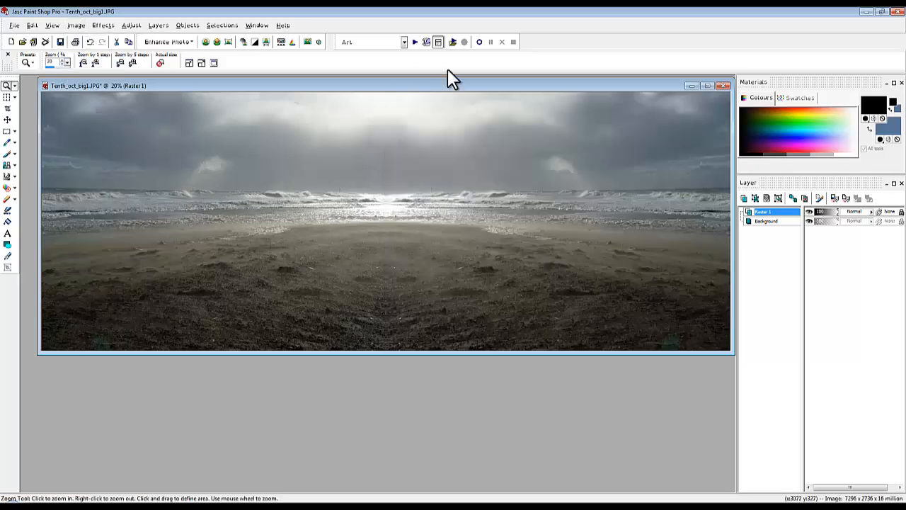
drag(477, 87, 469, 108)
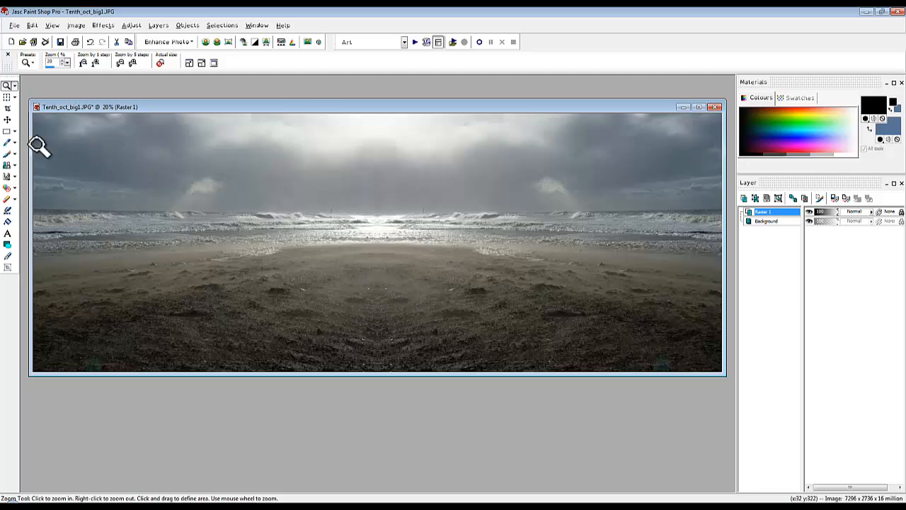
Step: Save a merged JPEG copy of the mirrored panorama as Tenth_oct_big2 in the +grab this folder
click(15, 25)
click(35, 143)
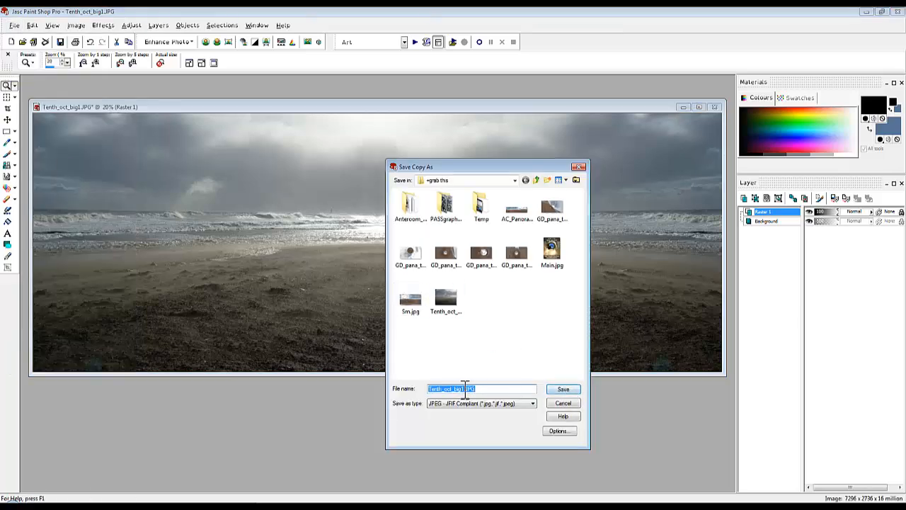
click(572, 390)
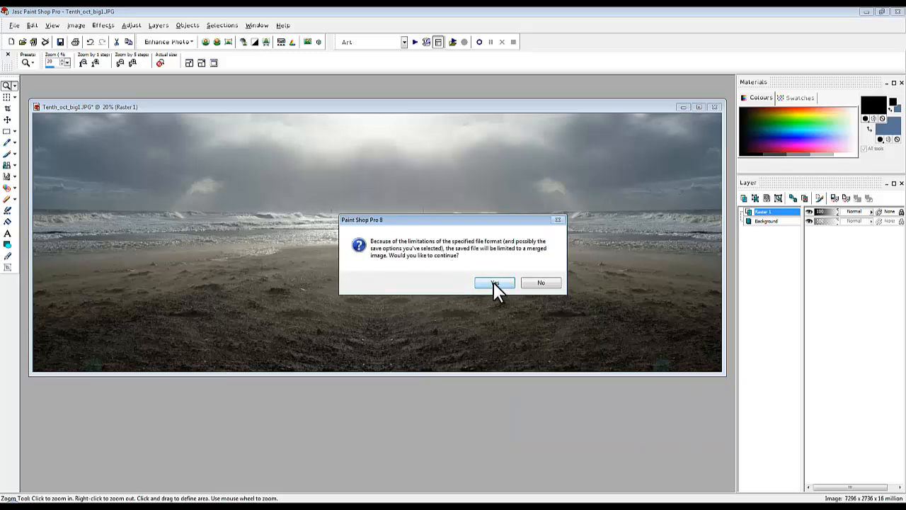
click(495, 284)
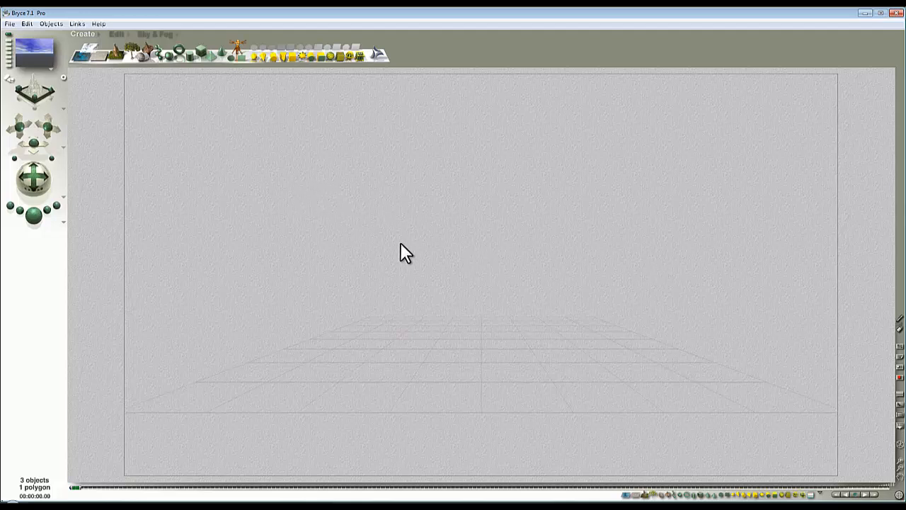
Step: Switch to Bryce, create a sphere and use a picture texture for its material's ambient colour
click(170, 55)
click(510, 324)
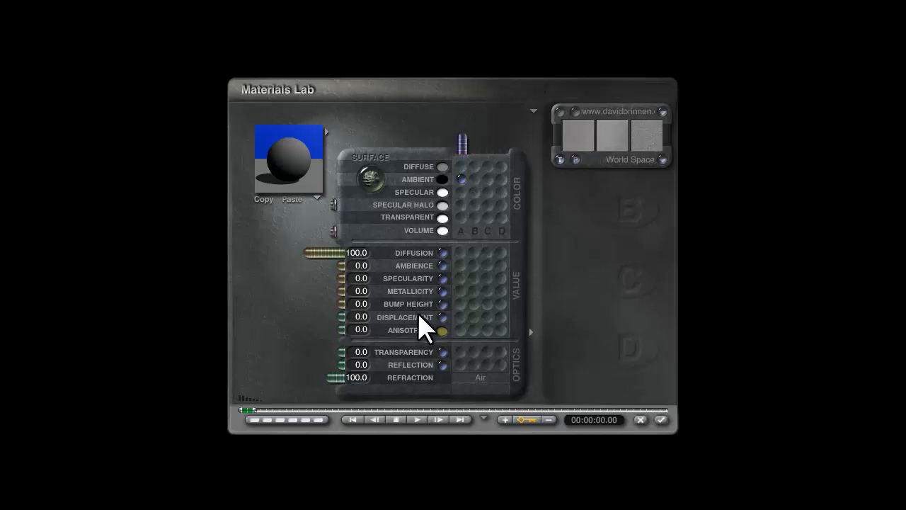
click(577, 160)
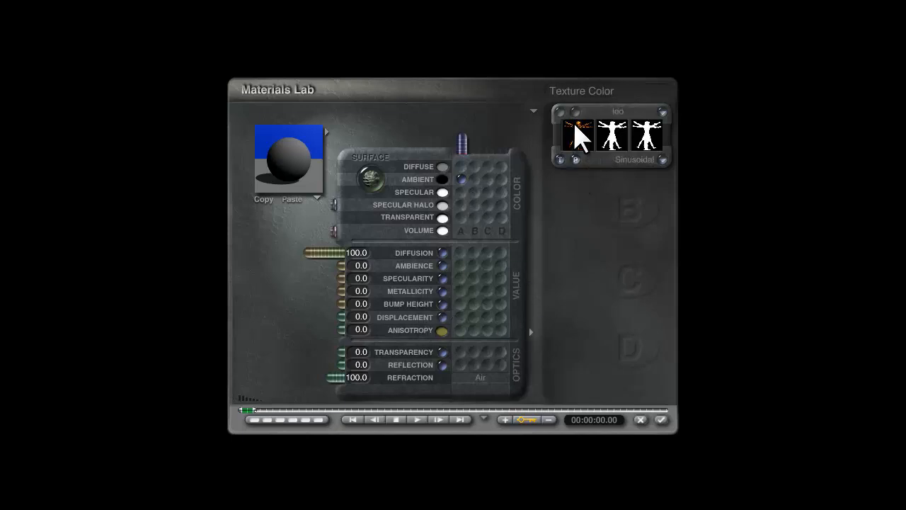
Step: Load the Tenth_oct_big2 panorama into an empty picture slot and use it as the sphere's texture
click(580, 135)
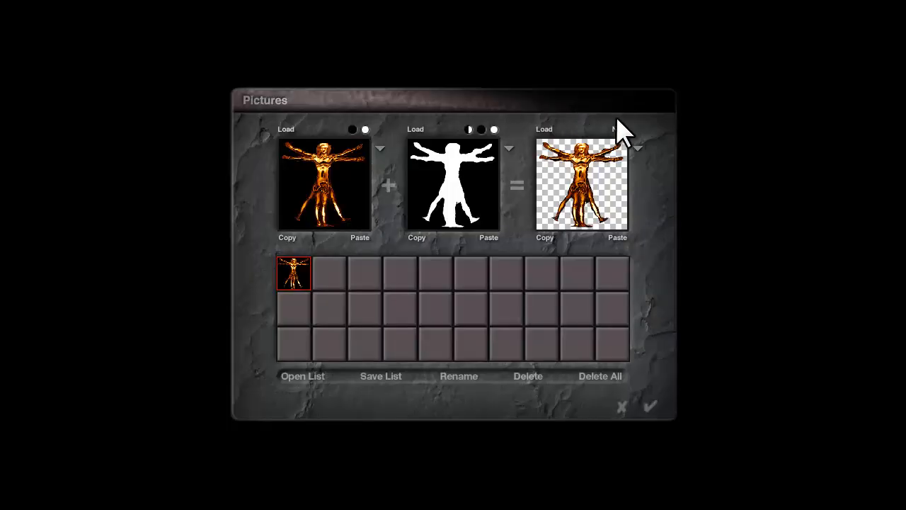
click(325, 268)
drag(592, 234, 594, 289)
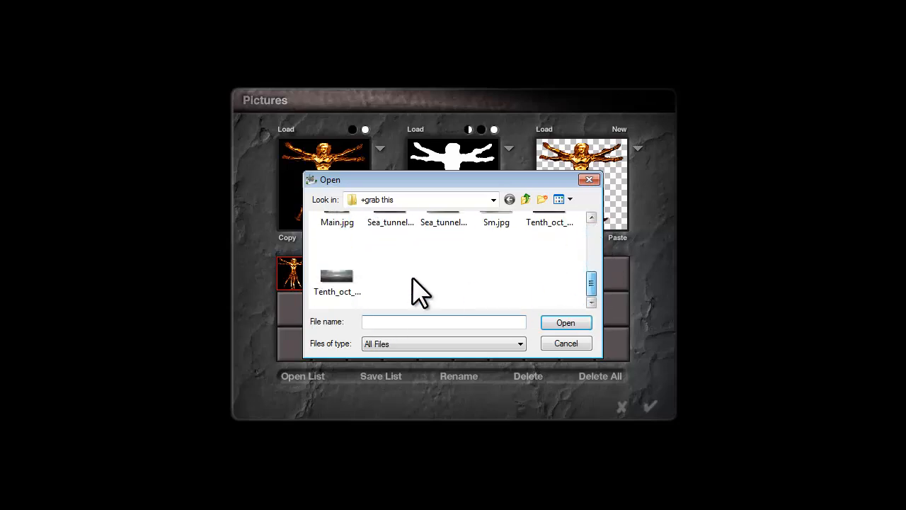
click(337, 277)
click(568, 326)
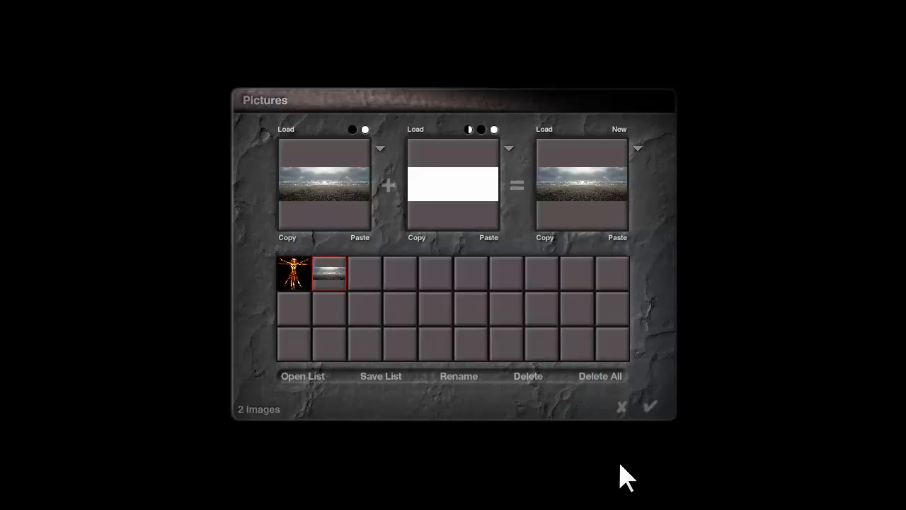
click(650, 406)
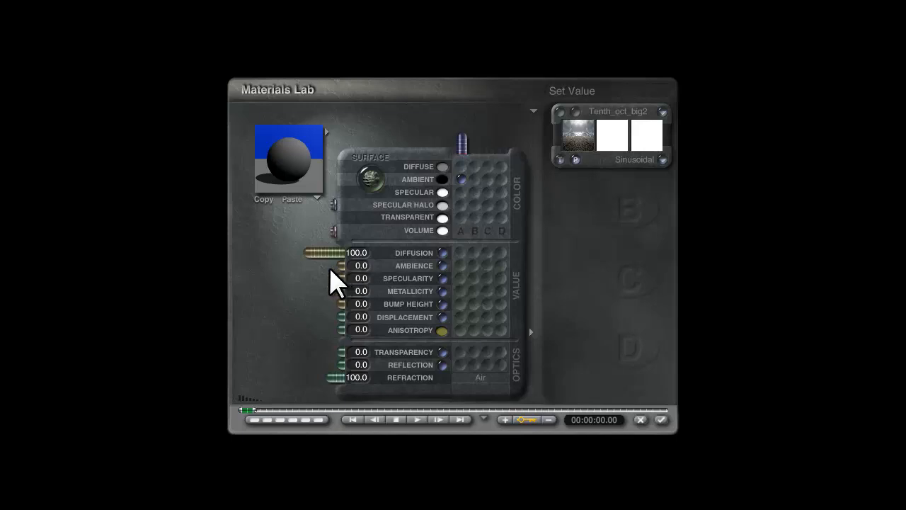
Step: Set the sphere material's diffusion to 0 and ambience to 100, and map the picture with Spherical projection
drag(331, 269, 398, 252)
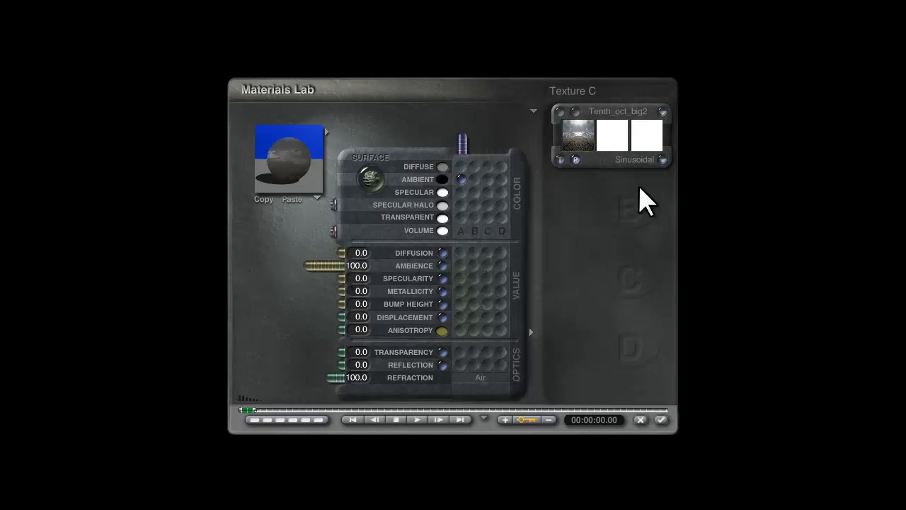
click(662, 160)
click(700, 254)
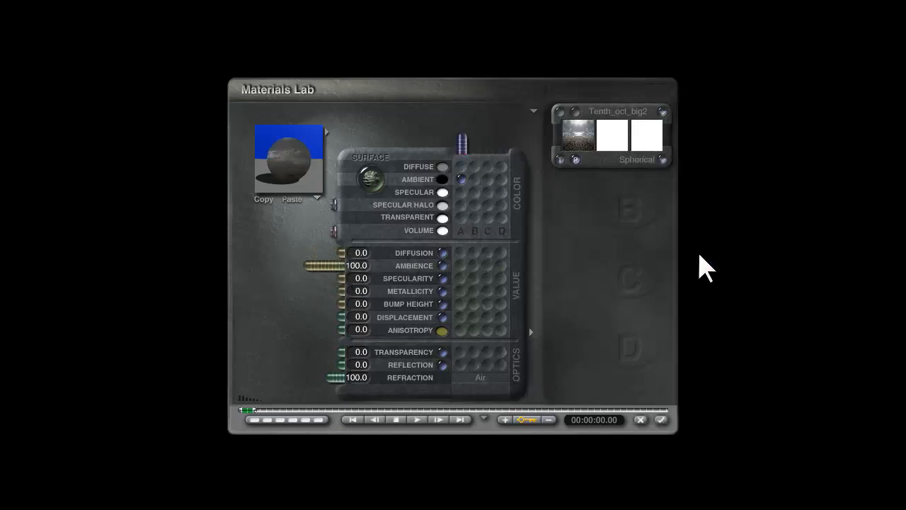
click(661, 421)
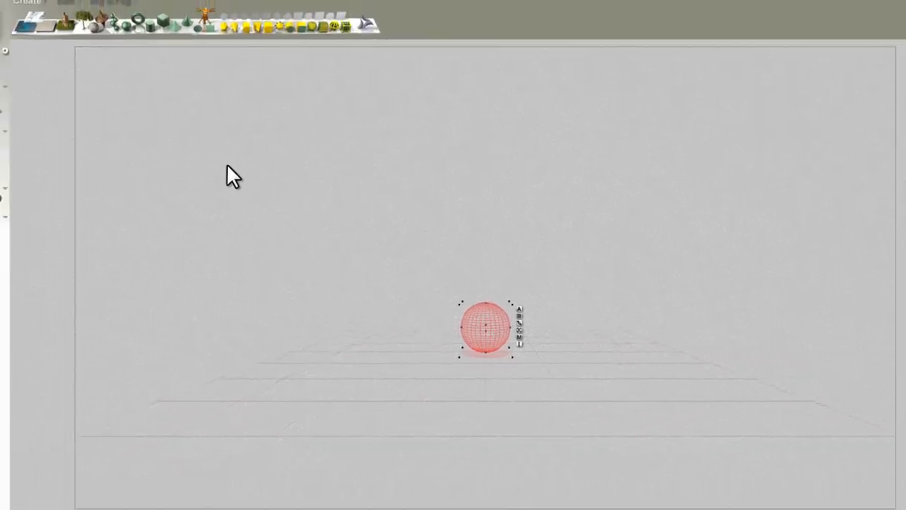
Step: Enlarge the sphere uniformly to many times its original size and check it in the side view
click(67, 2)
drag(63, 24, 198, 24)
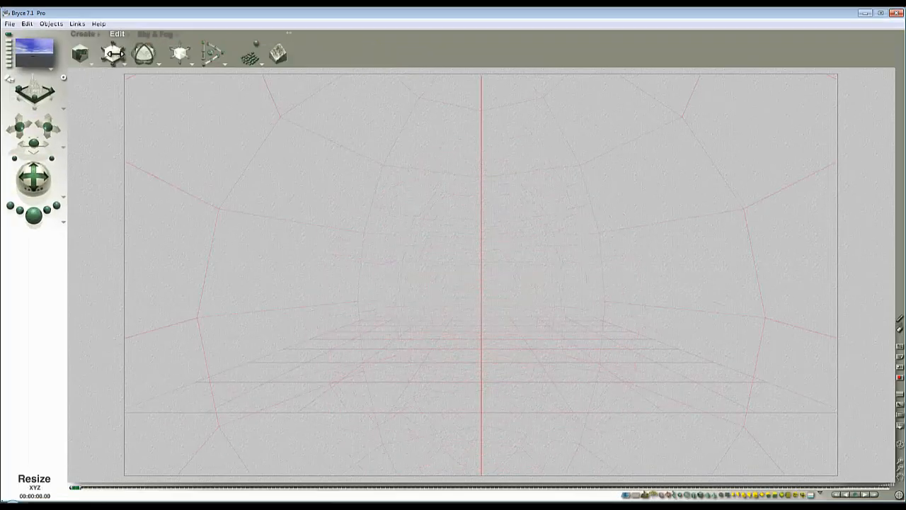
drag(227, 53, 233, 53)
key(3)
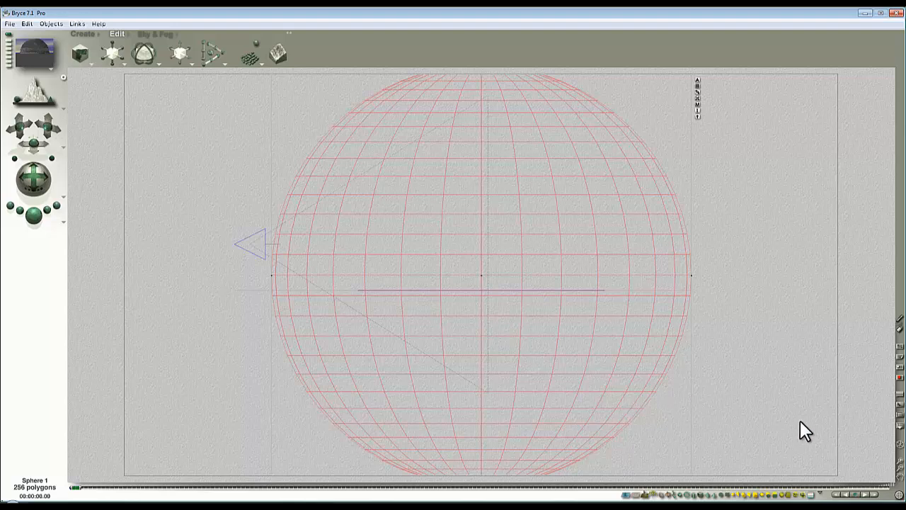
drag(754, 324, 365, 267)
Step: Lower the infinite ground plane well below the sphere and enlarge the sphere until it nearly reaches the plane
click(671, 494)
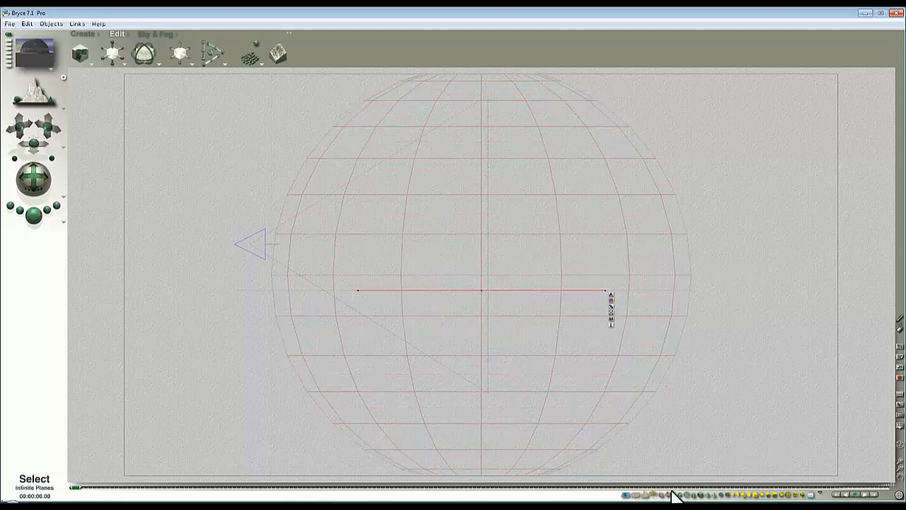
click(900, 468)
click(899, 469)
click(899, 468)
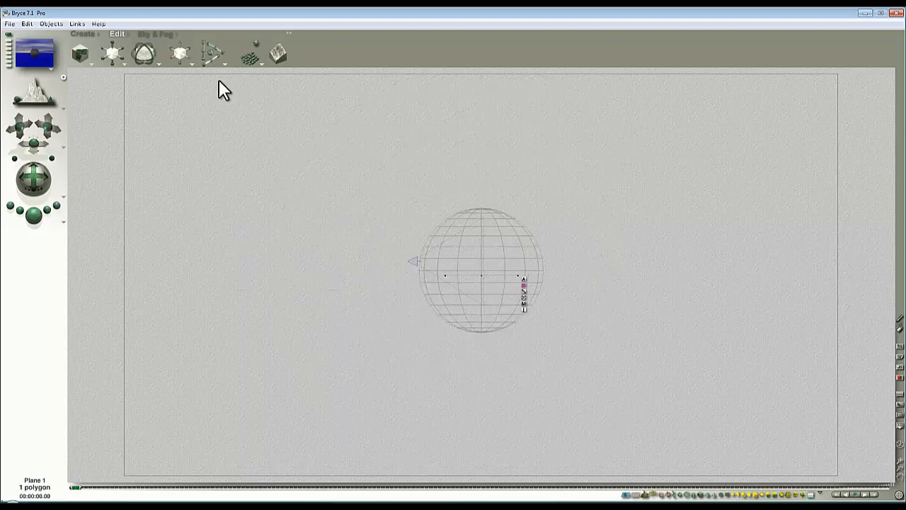
drag(181, 63, 179, 63)
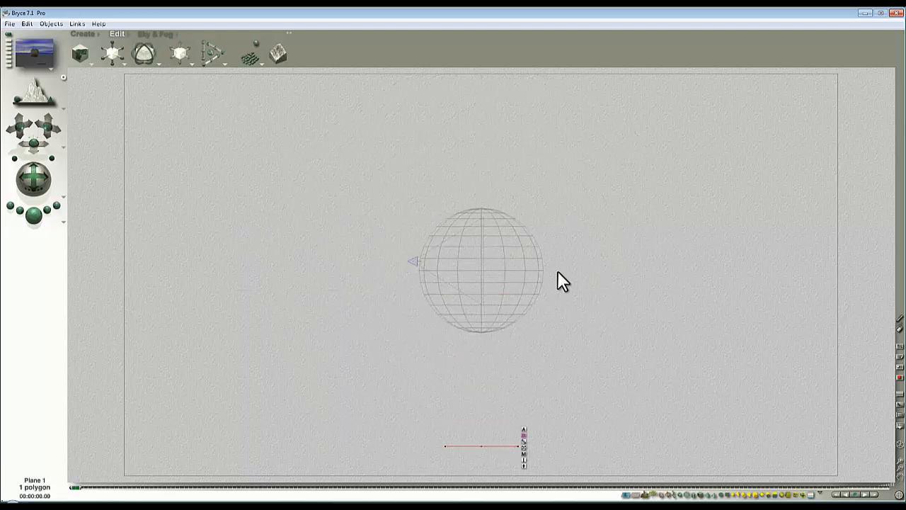
click(526, 283)
drag(113, 54, 114, 52)
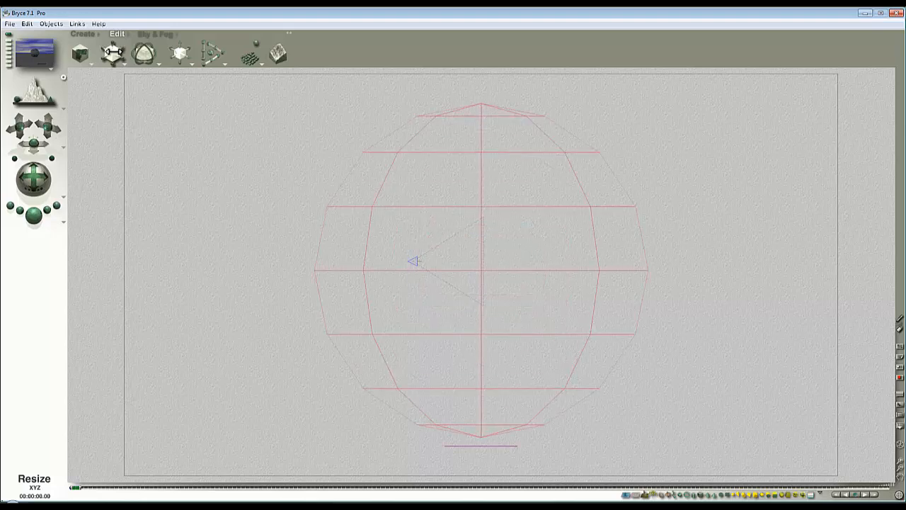
Step: Select the camera inside the sphere and set its Y and Z origin coordinates to 0
ctrl+click(413, 261)
click(446, 280)
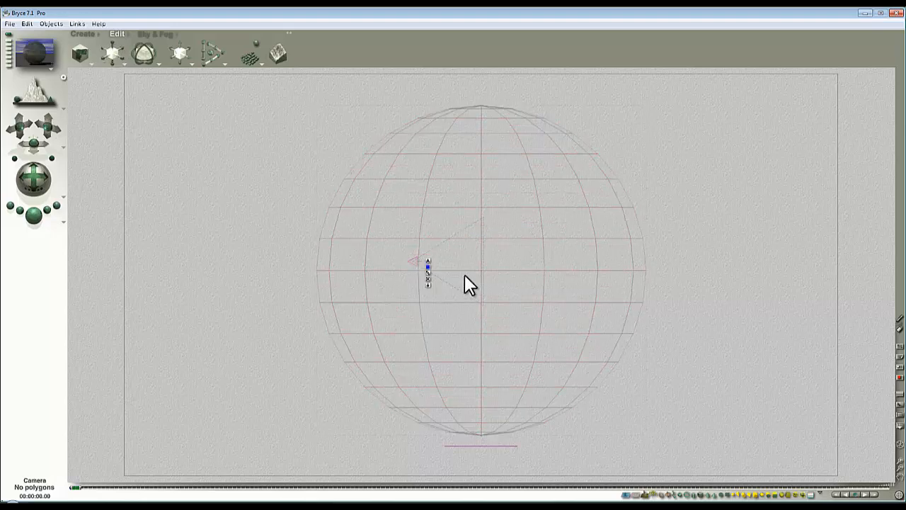
click(428, 261)
key(Tab)
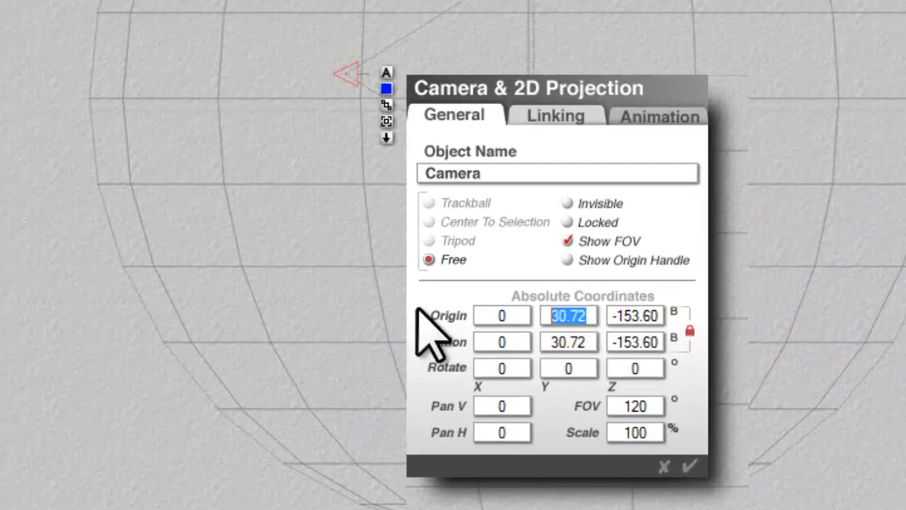
text(0)
key(Tab)
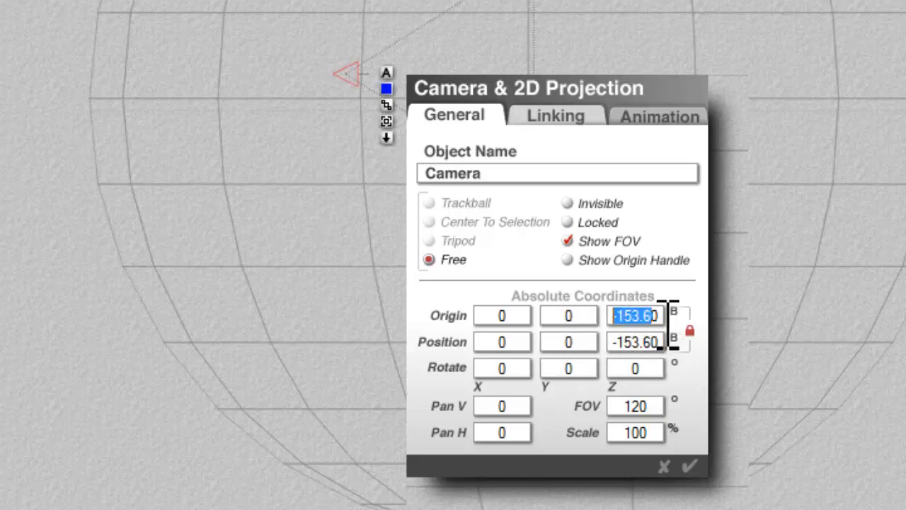
text(0)
click(627, 444)
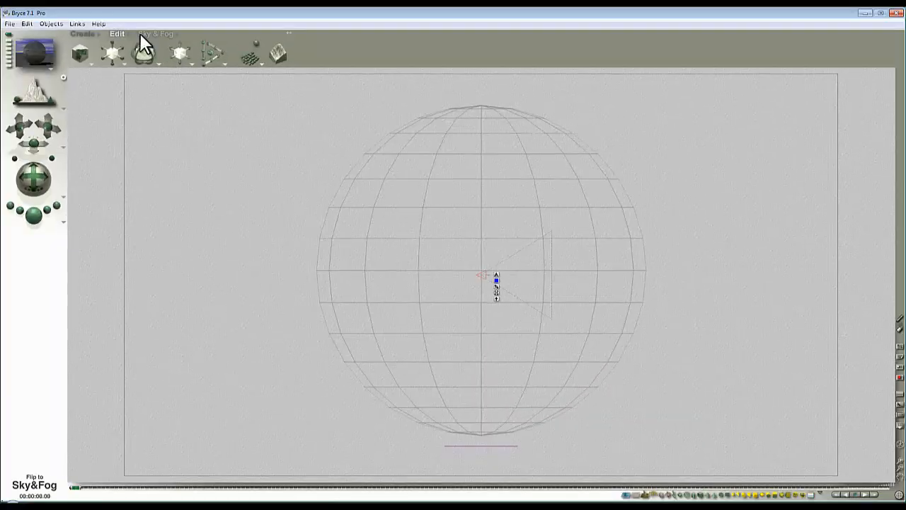
Step: Add GWL_GiganticWideAngleLens from the +Lenses+Filters object library and parent it to the Perspective Camera with distance, offset, rotation and size propagated
click(99, 37)
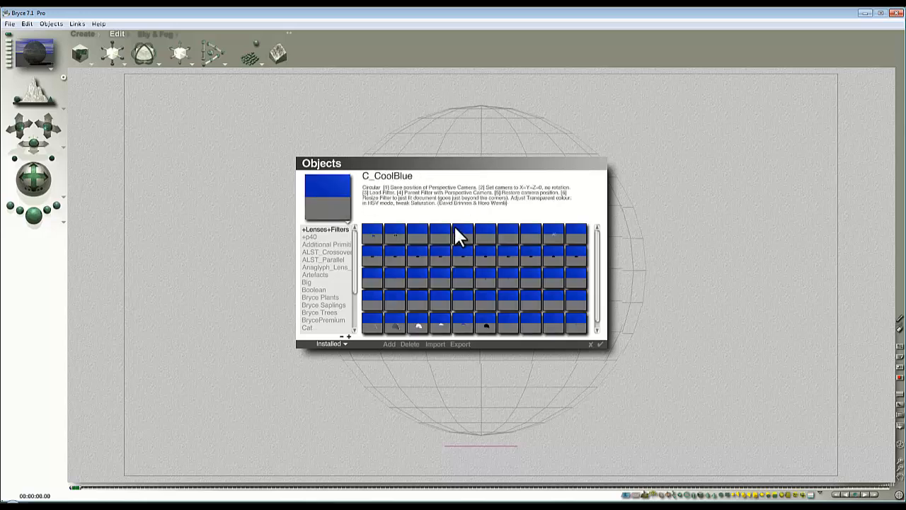
click(600, 344)
click(491, 277)
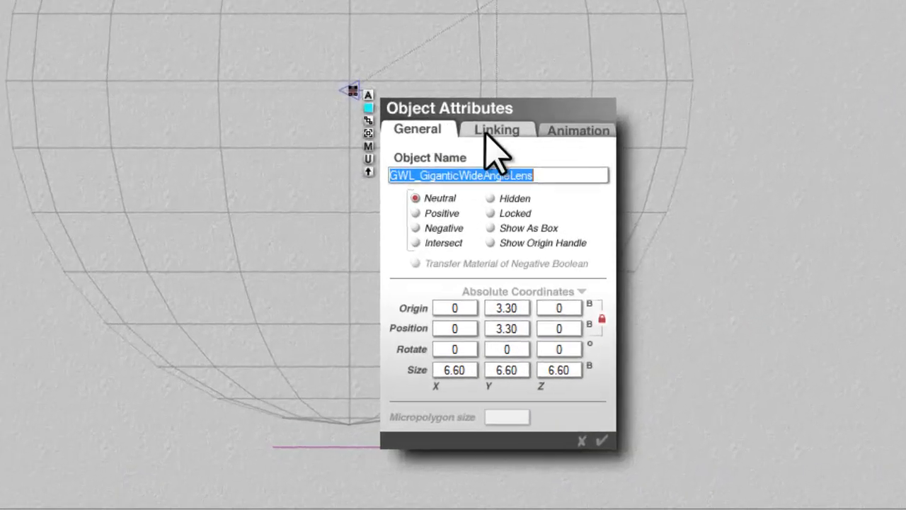
click(554, 293)
click(560, 313)
click(591, 214)
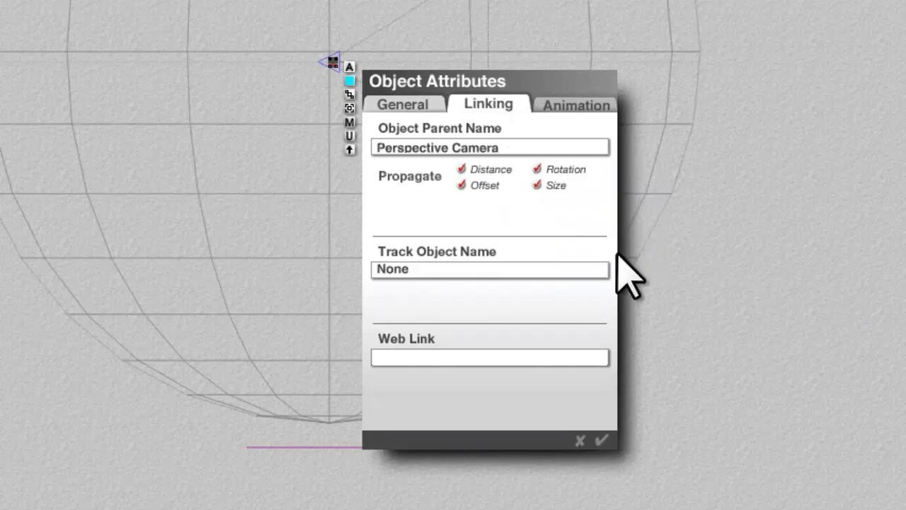
click(604, 440)
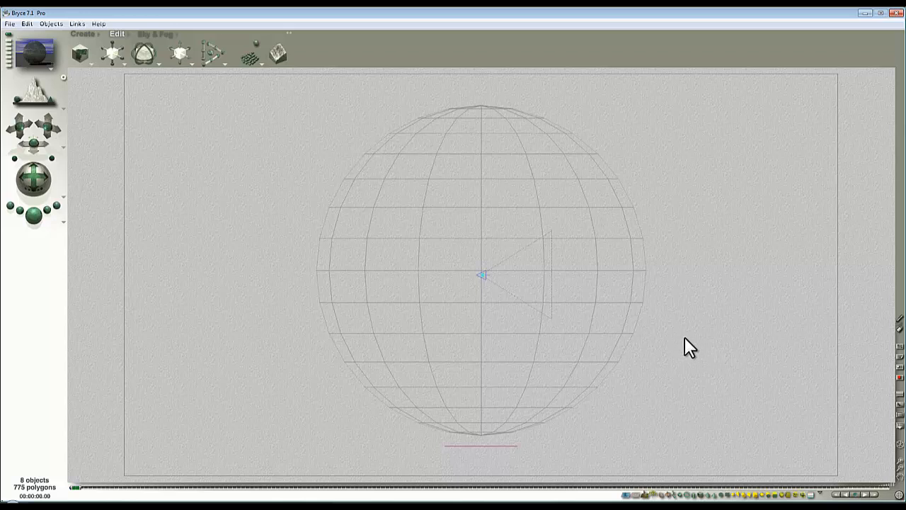
Step: Render the side view and set the sky's ambient colour to white
click(34, 177)
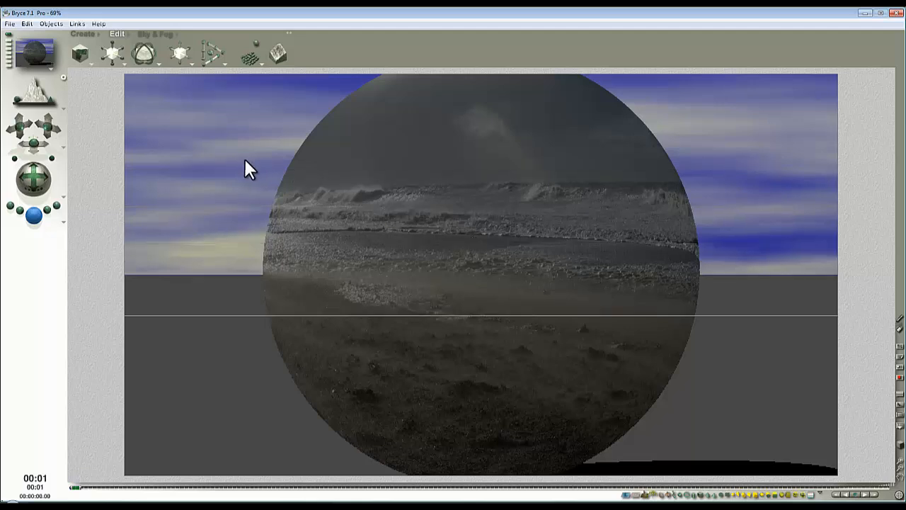
click(150, 34)
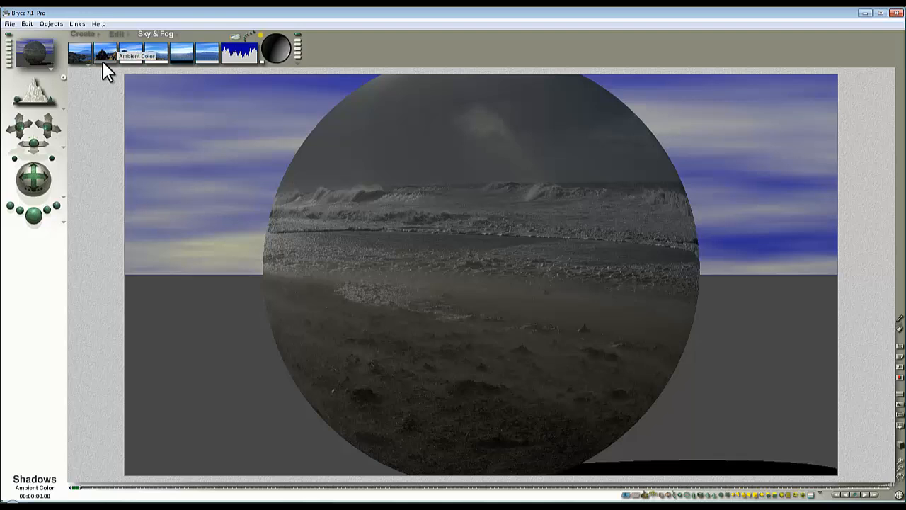
drag(103, 62, 129, 68)
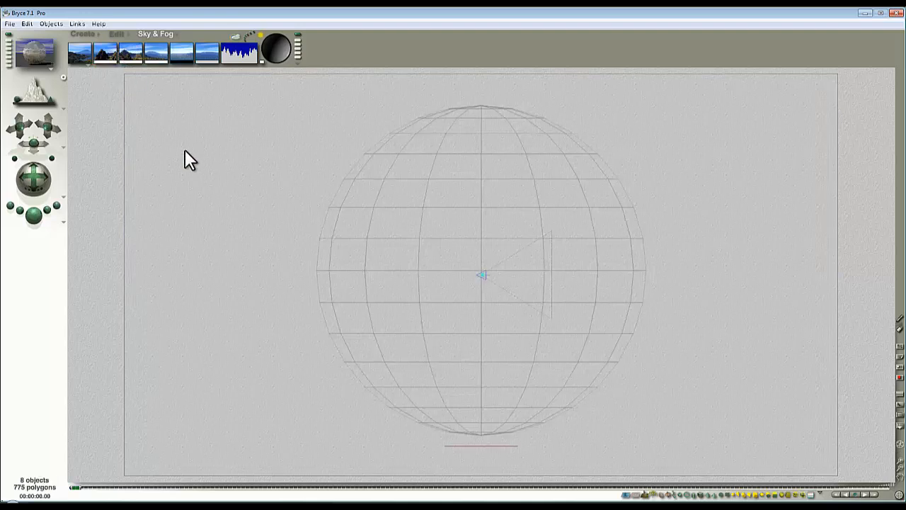
Step: Render the camera view through the lens, and re-render it with the camera tilted up so the beach encircles a disc of sky
key(1)
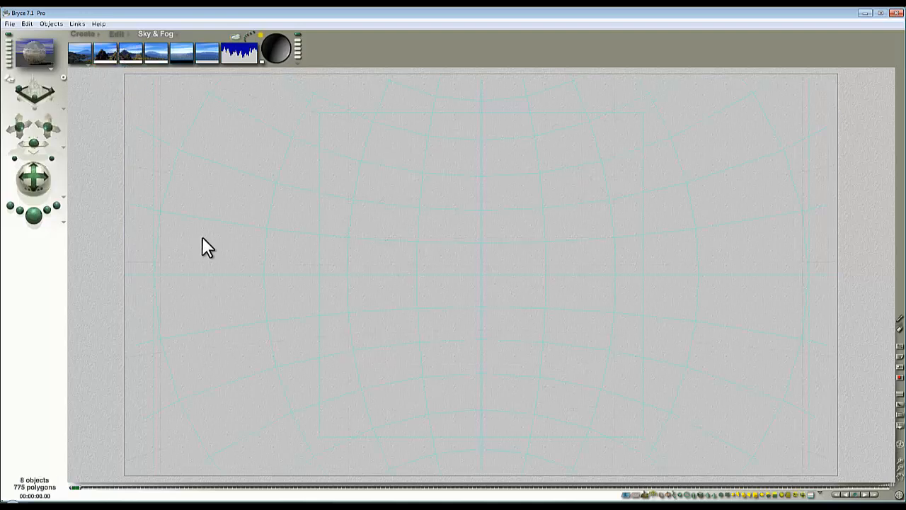
key(ctrl+r)
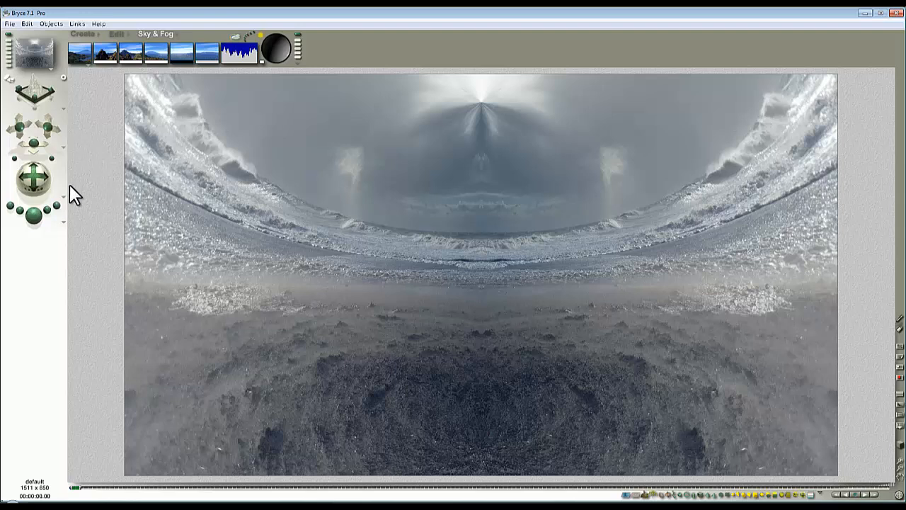
click(33, 178)
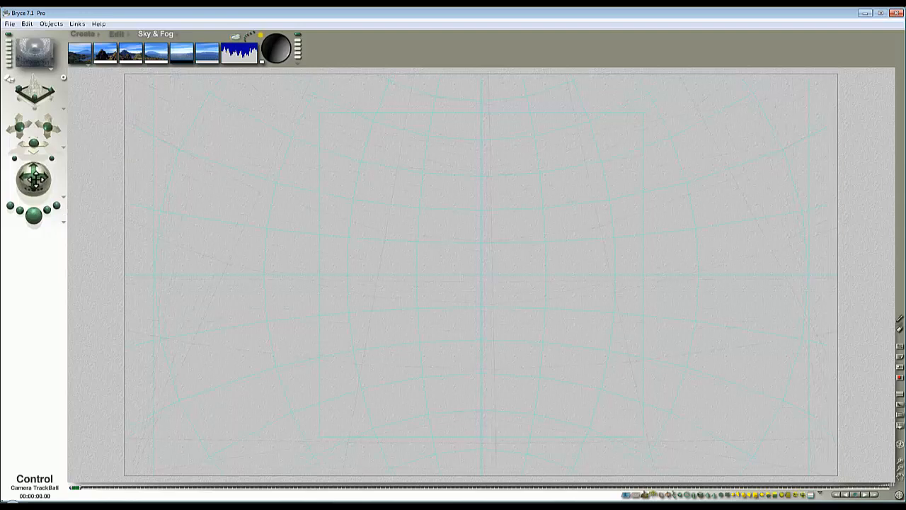
mouse_move(33, 178)
mouse_down()
mouse_move(43, 180)
mouse_move(58, 159)
mouse_move(33, 174)
mouse_up()
click(32, 216)
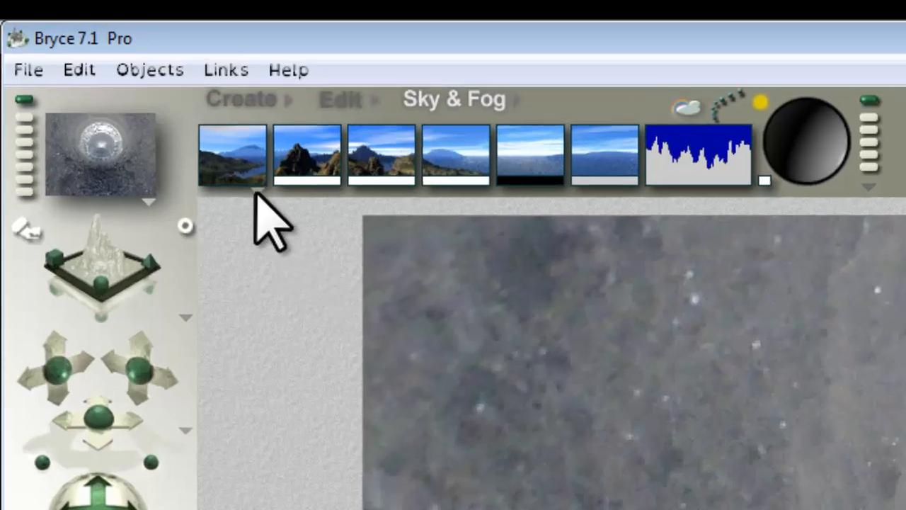
Step: Switch the sky mode to custom sky and set its three sky colours to black
click(255, 192)
click(320, 274)
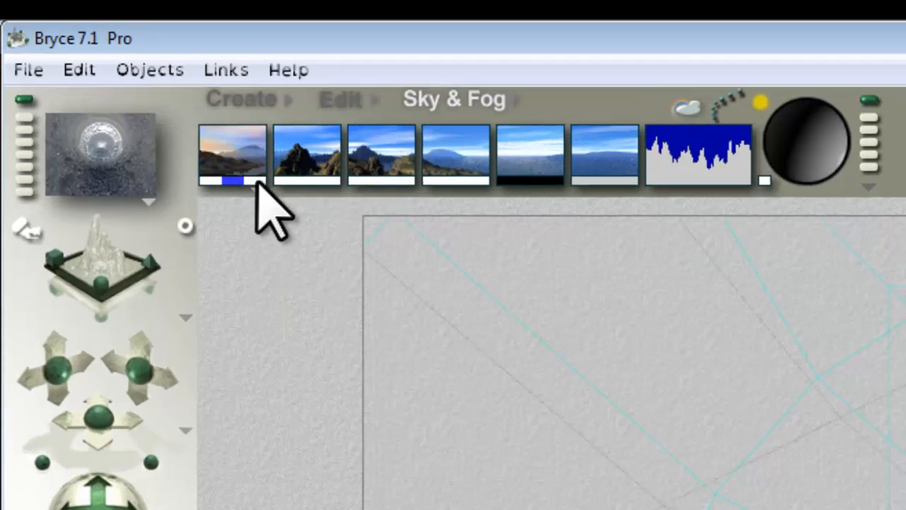
drag(256, 182, 515, 172)
mouse_move(236, 179)
mouse_down()
mouse_move(253, 166)
mouse_move(266, 170)
mouse_move(235, 176)
mouse_up()
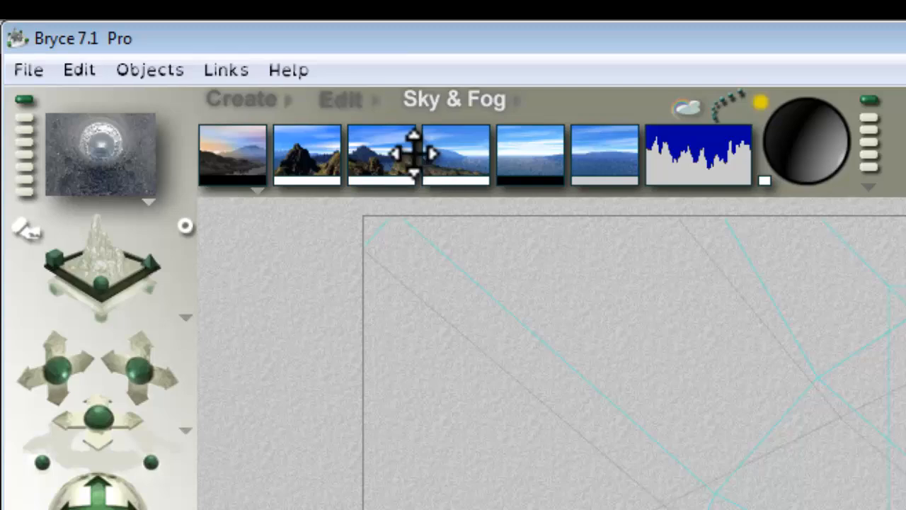
Step: Disable the fog, haze and cloud settings of the sky and render the camera view
drag(403, 152, 443, 154)
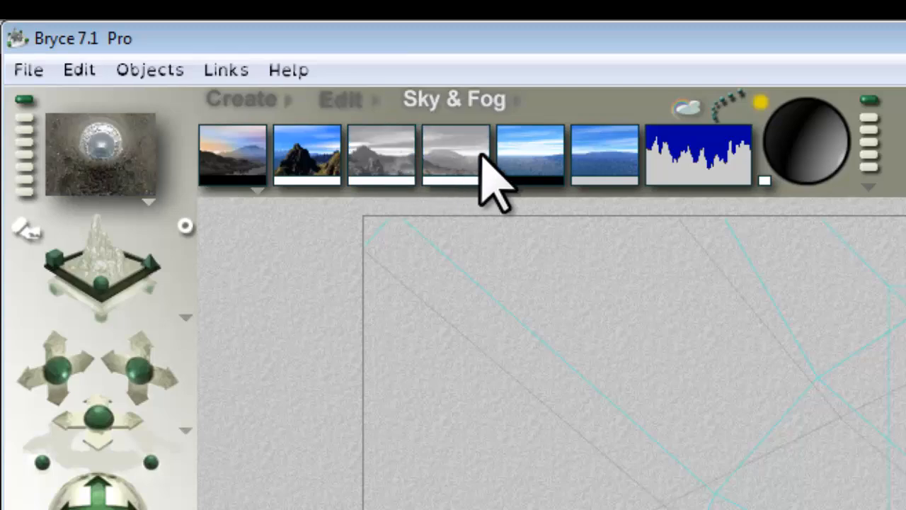
key(ctrl+r)
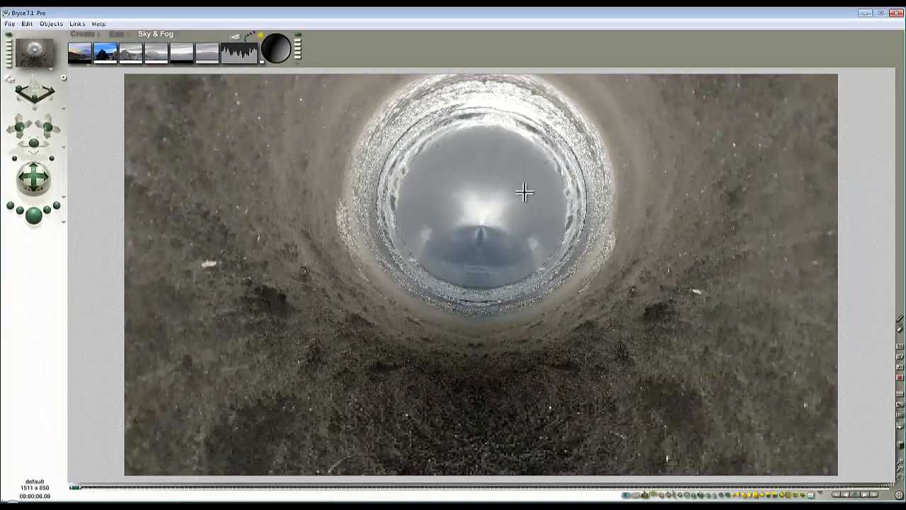
Step: Move the sun to the night side of the sky and render the camera view to check the lighting
click(275, 57)
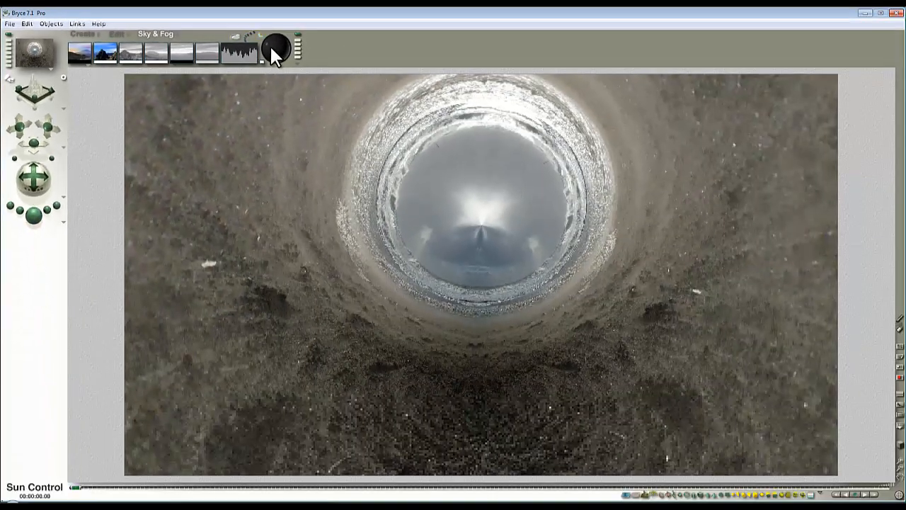
drag(270, 47, 275, 60)
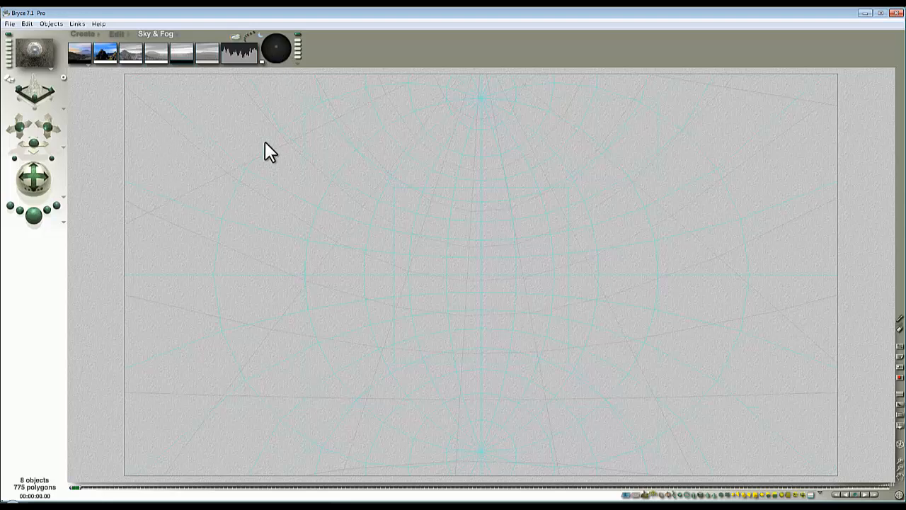
key(ctrl+r)
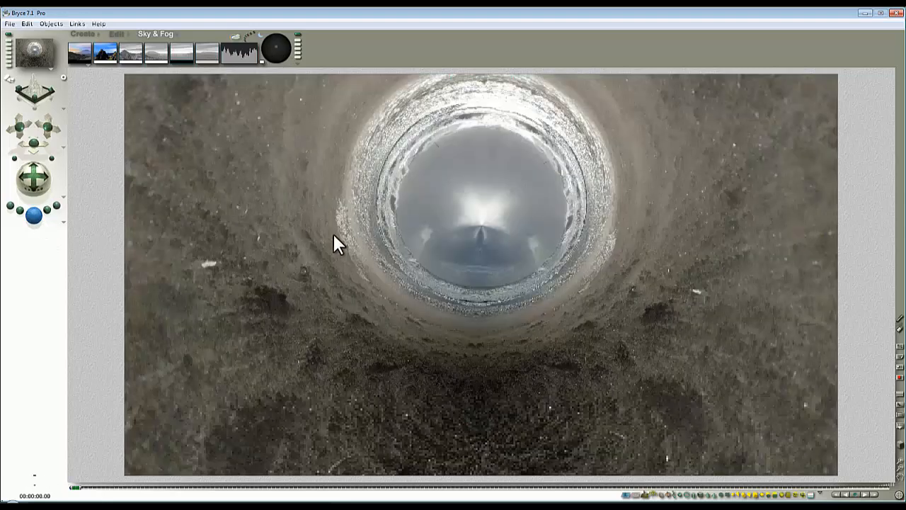
click(501, 207)
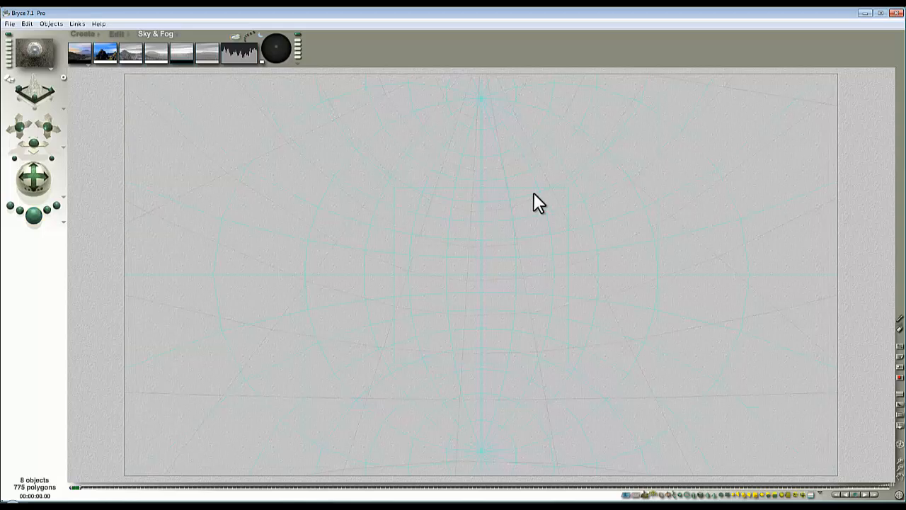
Step: Switch the material of Sphere 1 to additive shading so the sky's sun shines through, and render the camera view
ctrl+click(640, 178)
click(680, 230)
click(831, 348)
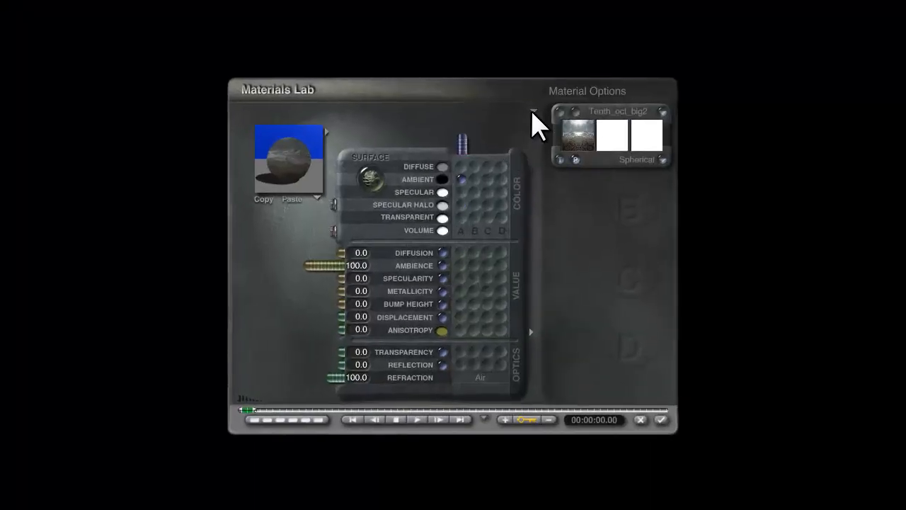
click(533, 110)
click(561, 206)
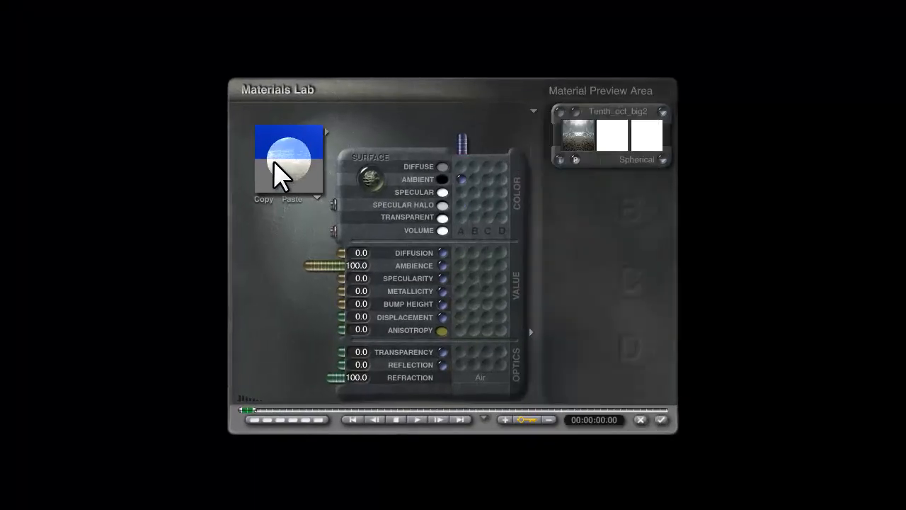
click(661, 419)
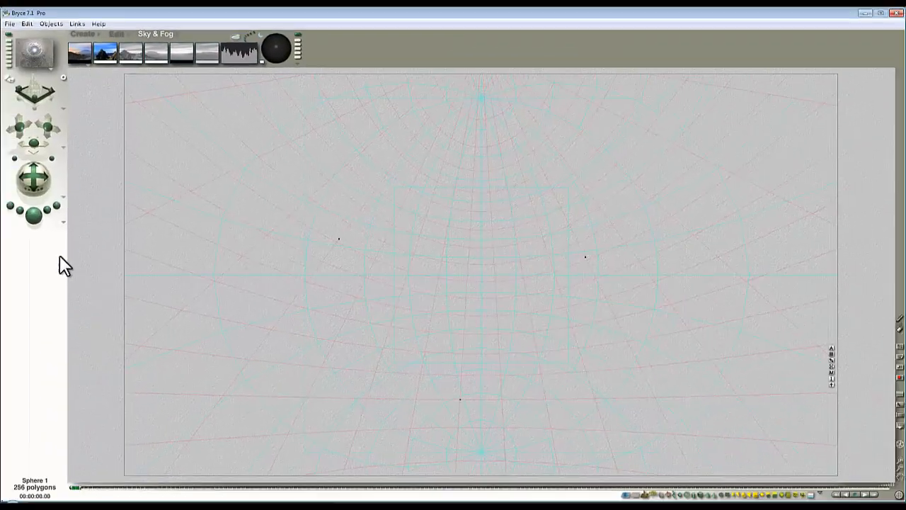
click(32, 216)
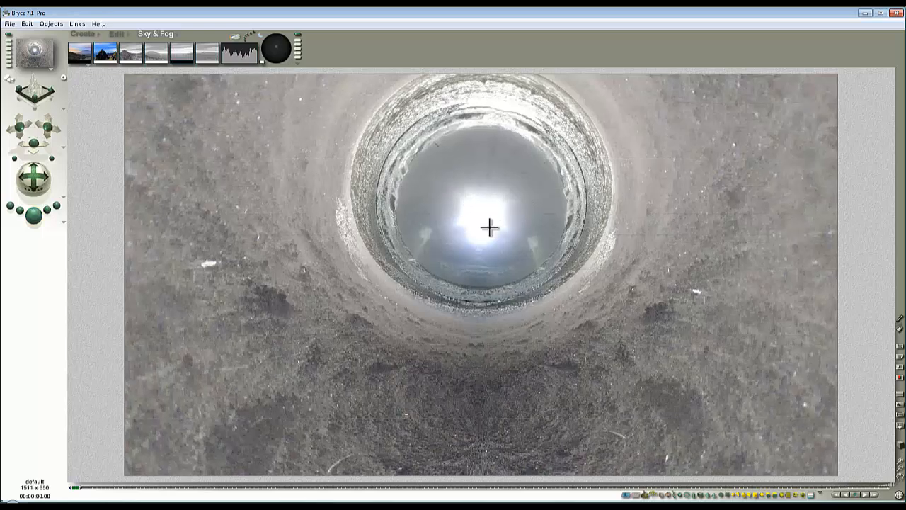
Step: Set the Sky Lab preview to Render in Scene, and try a higher diffuse sun intensity before resetting it to 100
click(277, 47)
click(235, 36)
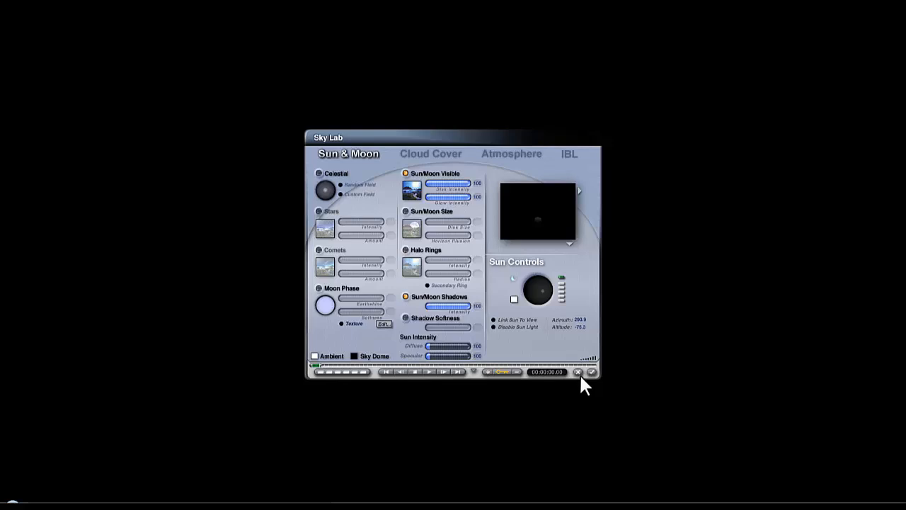
click(570, 245)
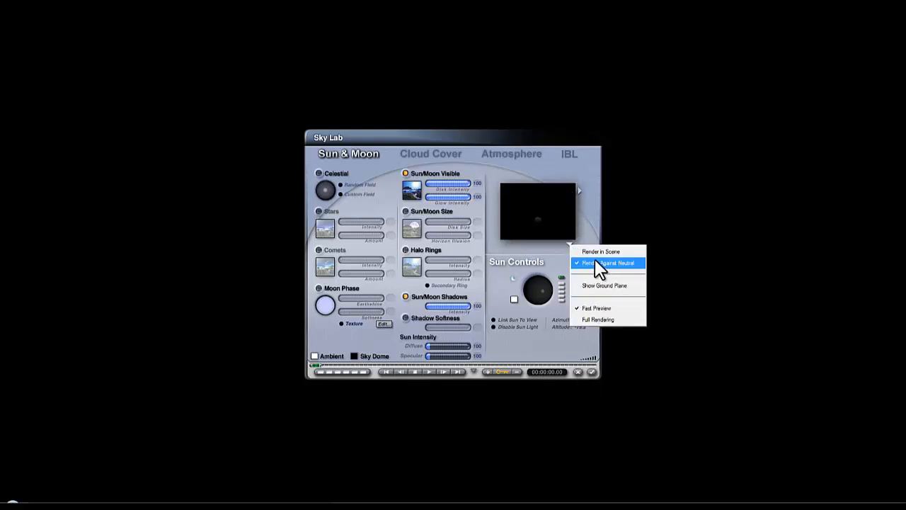
click(600, 252)
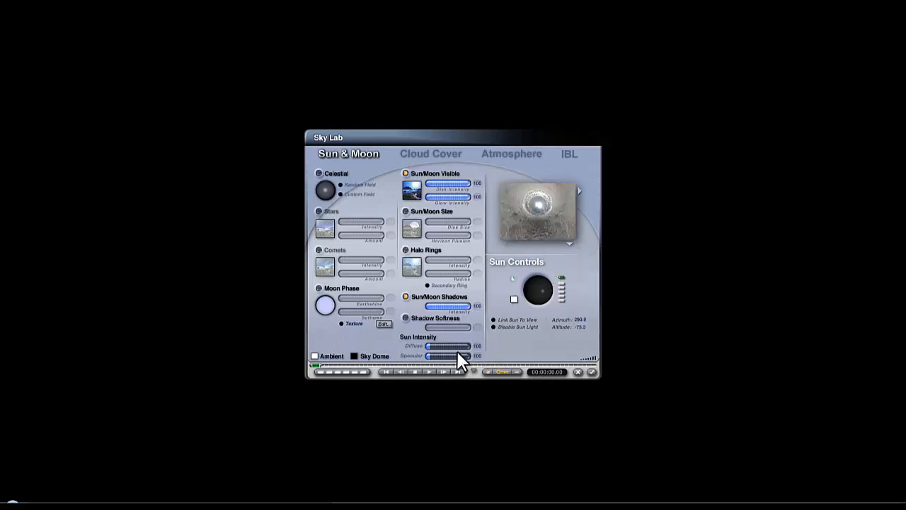
drag(457, 351, 480, 346)
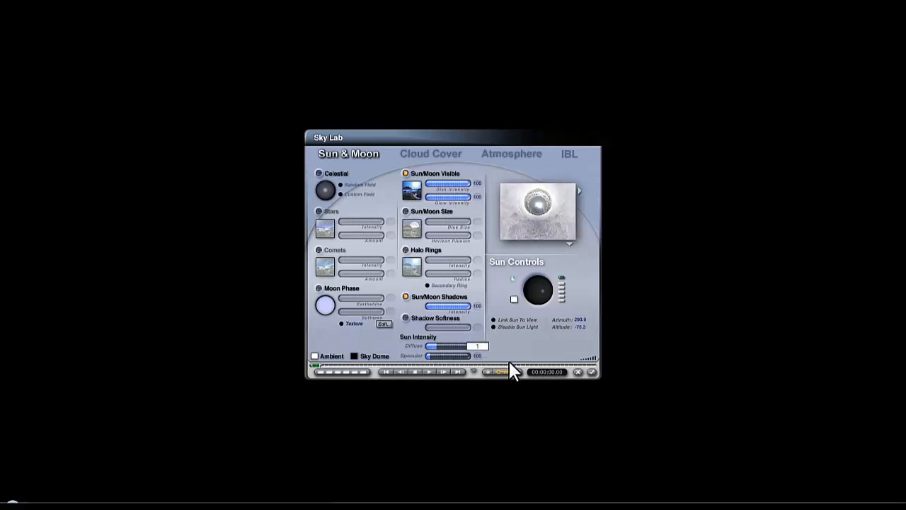
key(Return)
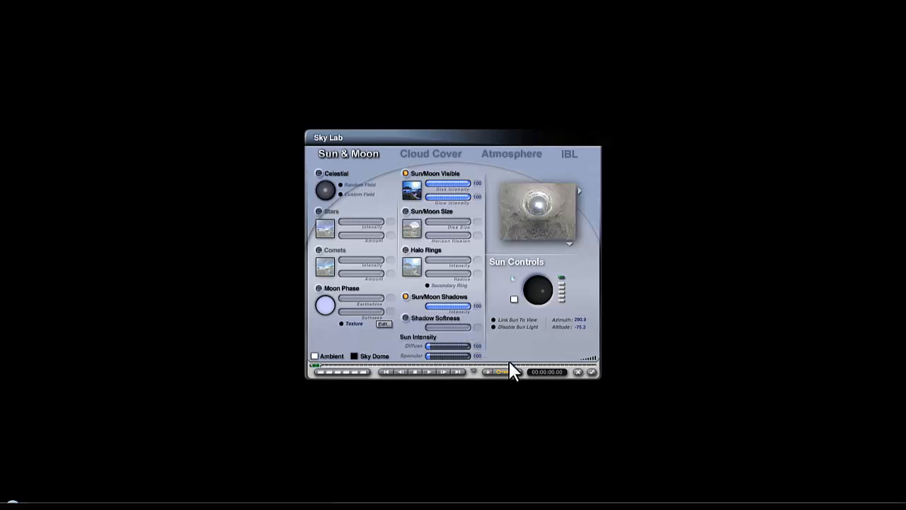
click(593, 371)
Step: Make the ground plane's material black with Diffusion and Ambience at 0, and render the camera view
key(2)
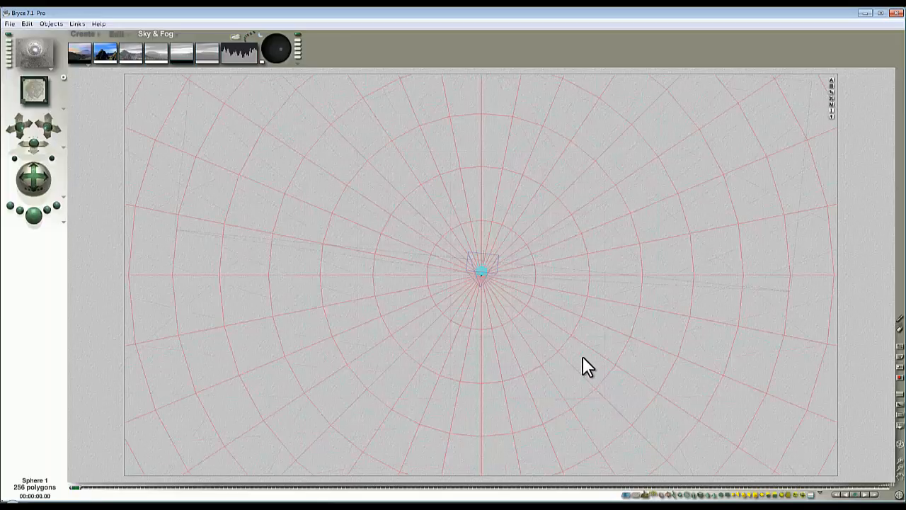
ctrl+click(527, 307)
click(545, 326)
click(611, 180)
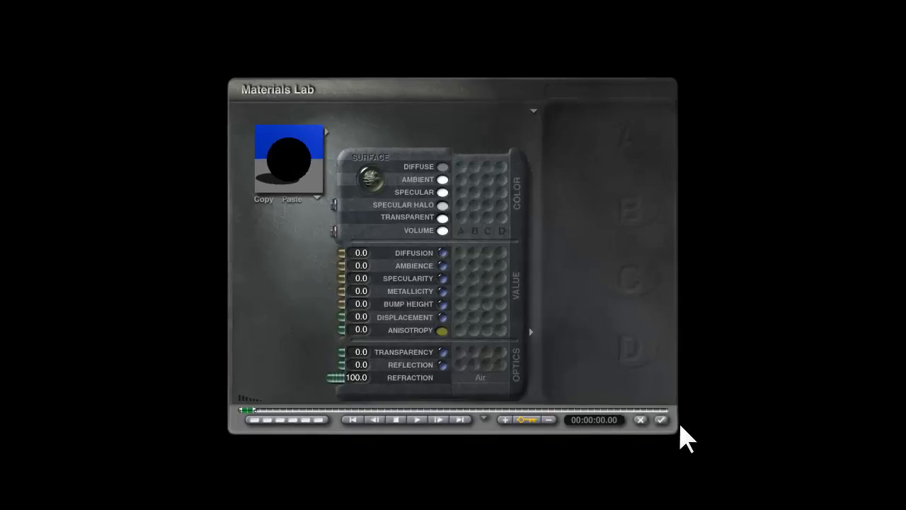
click(661, 420)
key(1)
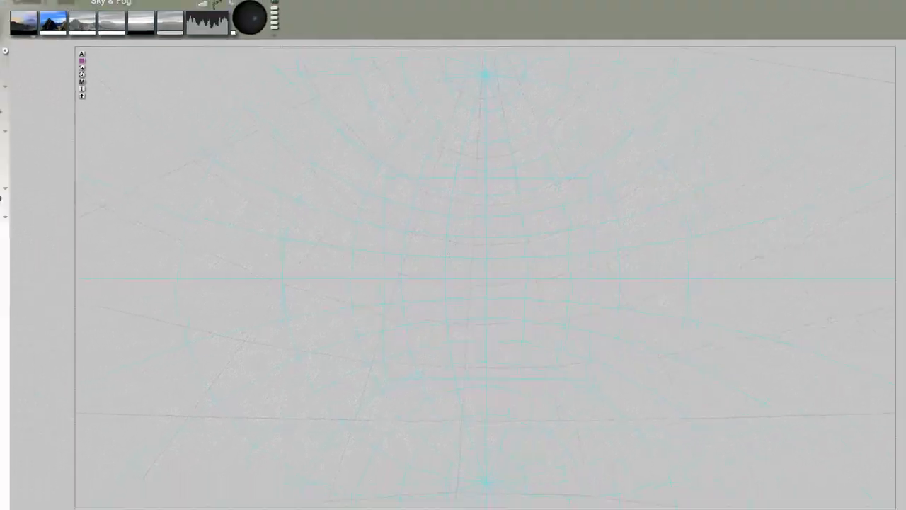
click(34, 216)
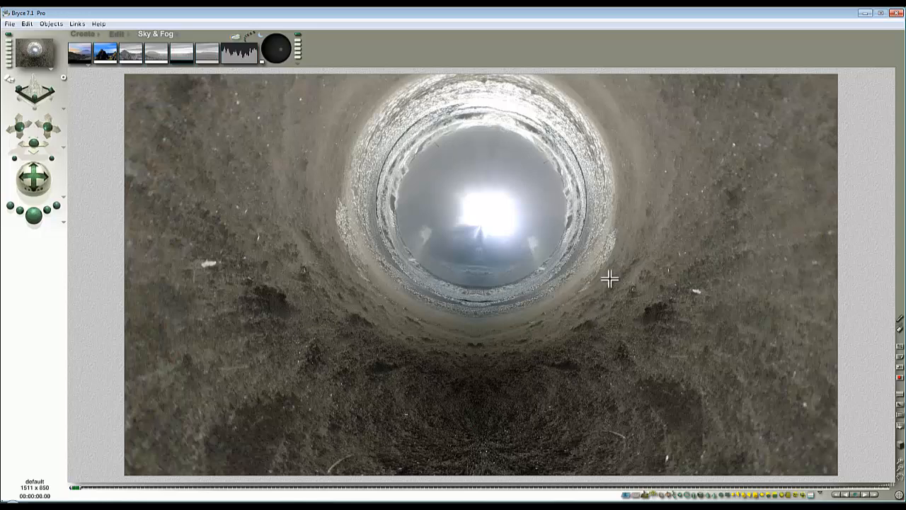
key(Escape)
Step: Set Diffusion to 100 in the Sphere 1 material, drive its diffuse colour with texture A, and test-render the camera view
ctrl+click(672, 203)
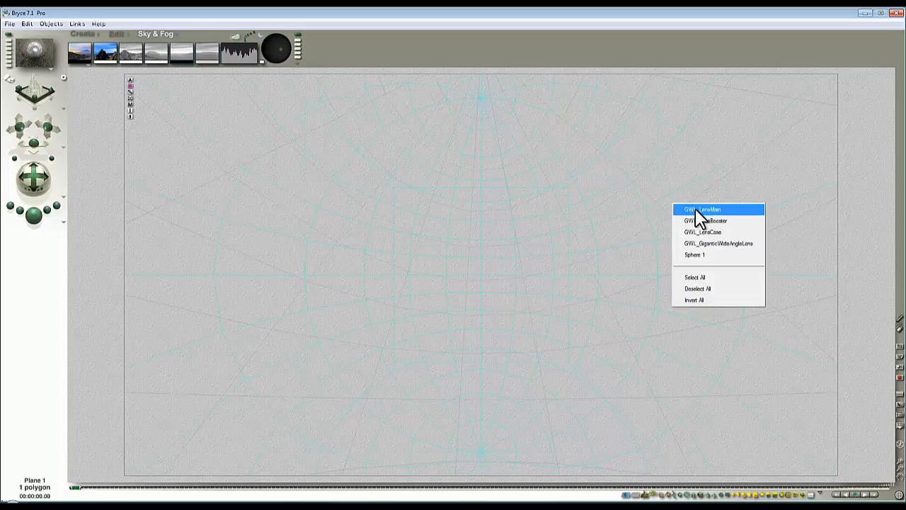
click(702, 255)
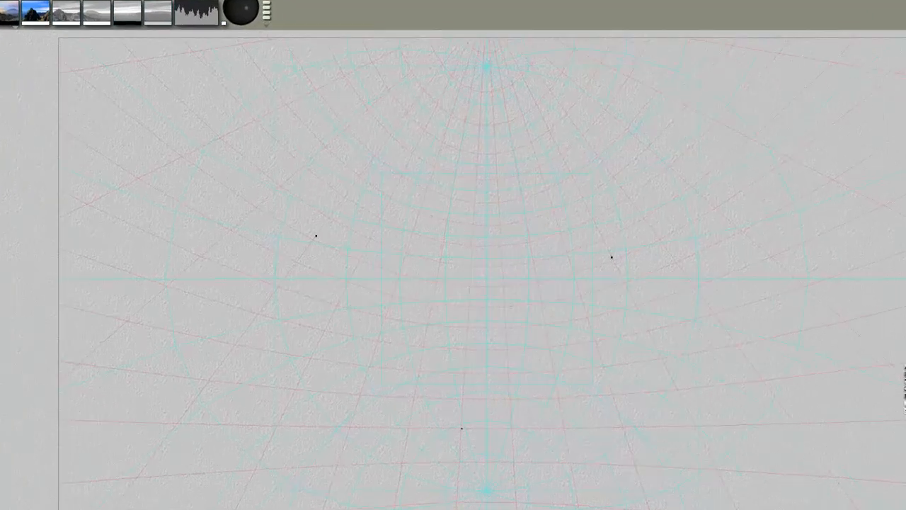
click(905, 394)
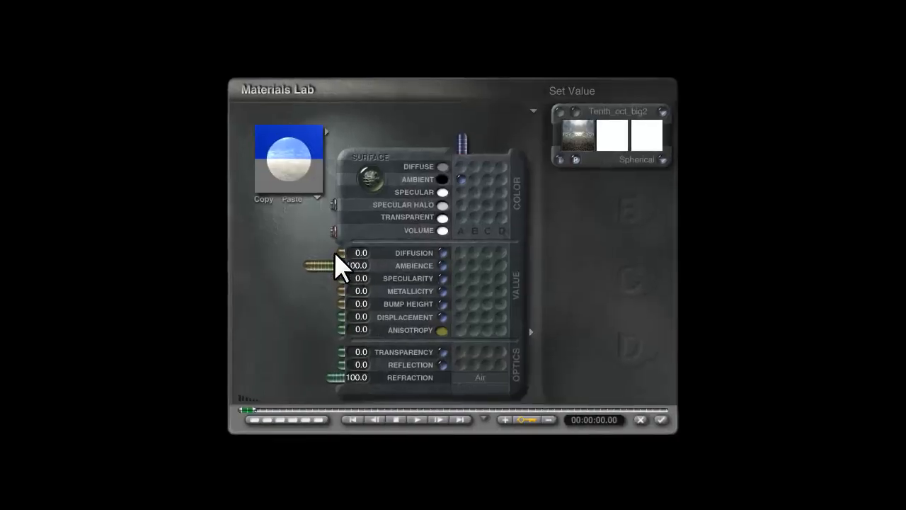
drag(336, 252, 130, 253)
click(462, 167)
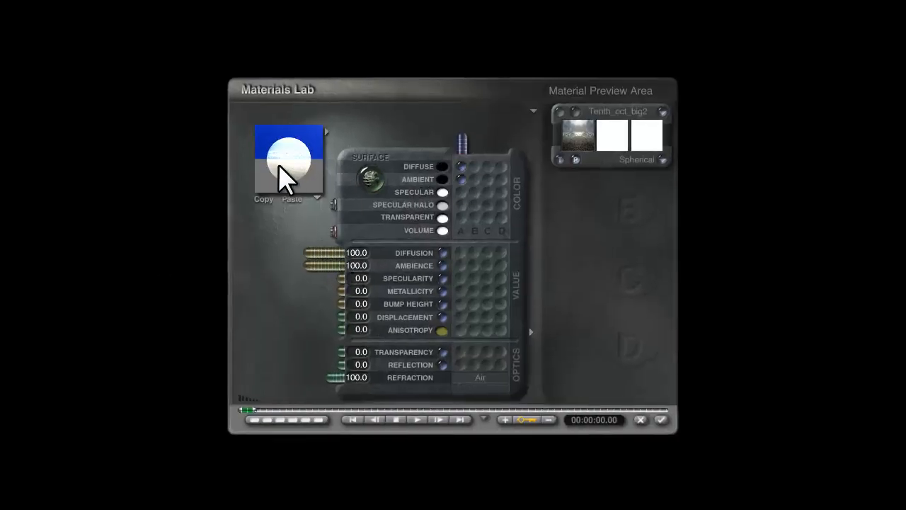
click(661, 420)
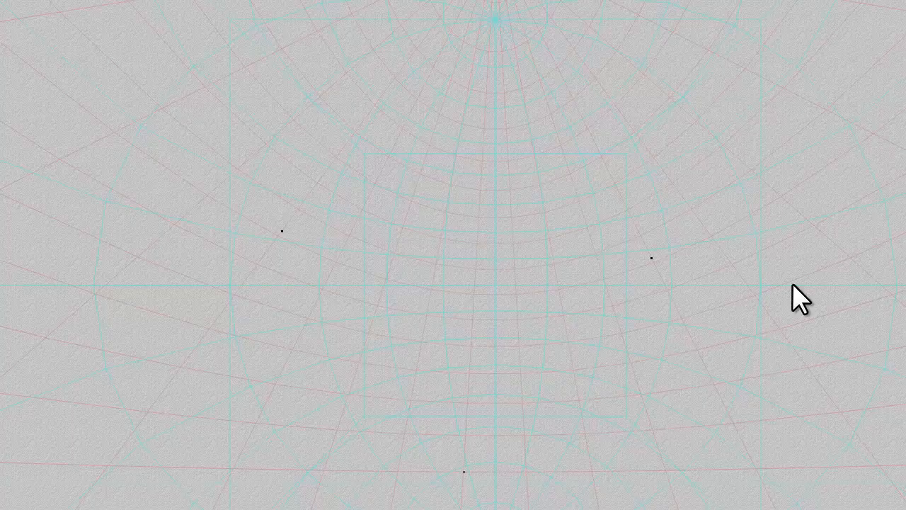
key(ctrl+r)
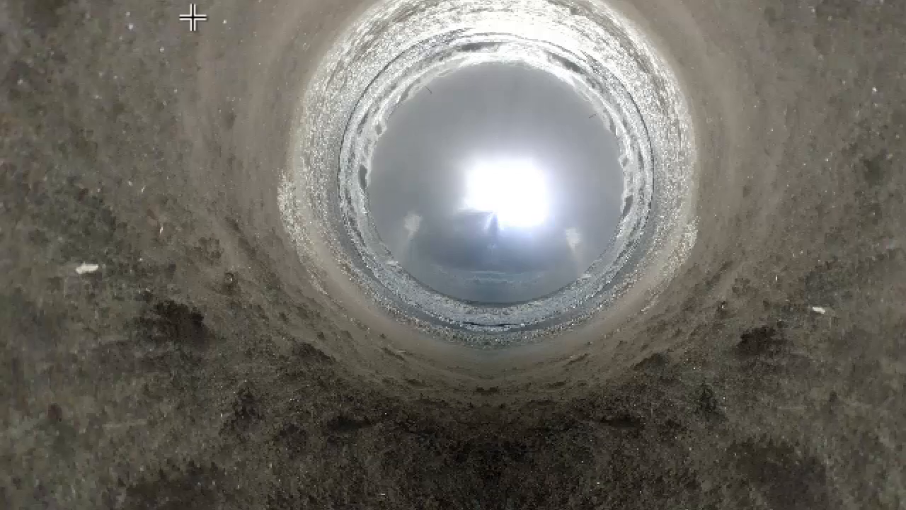
key(Escape)
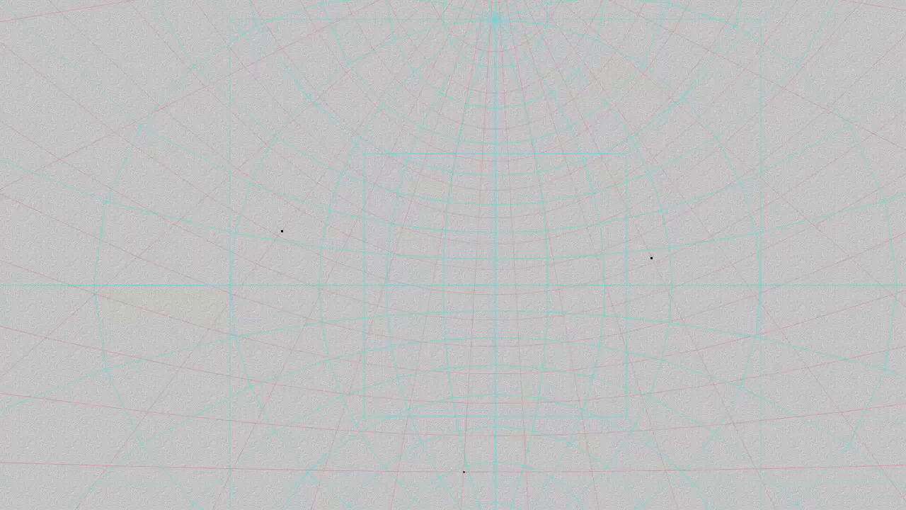
Step: Set Transparency to 100 in the Sphere 1 material, render the camera view, and slightly adjust the sun's position
key(ctrl+r)
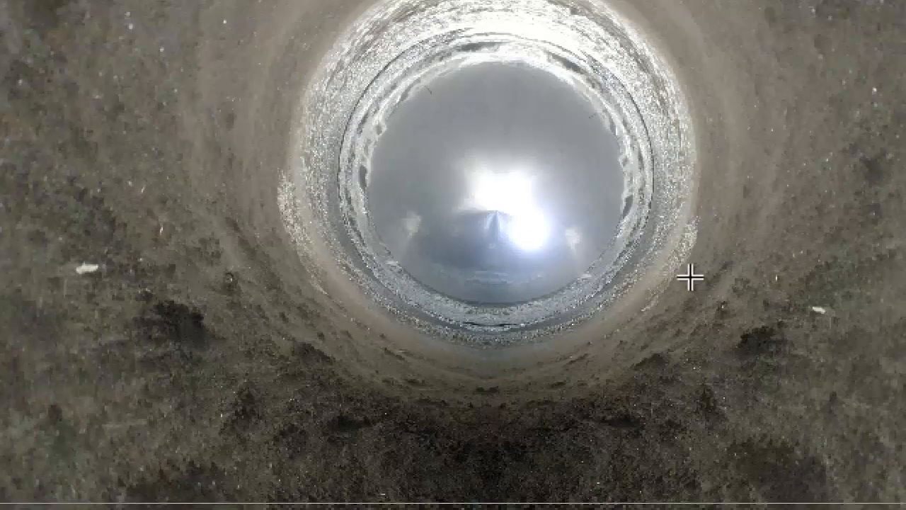
key(Escape)
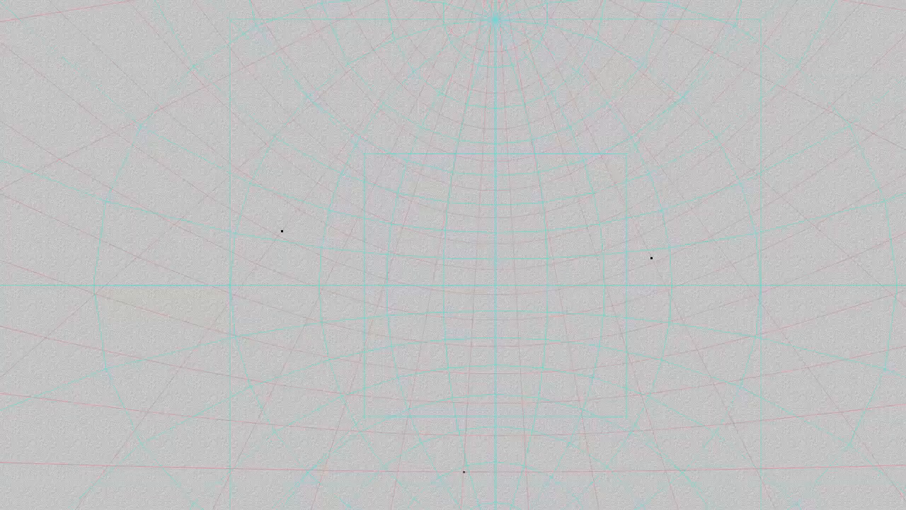
key(ctrl+m)
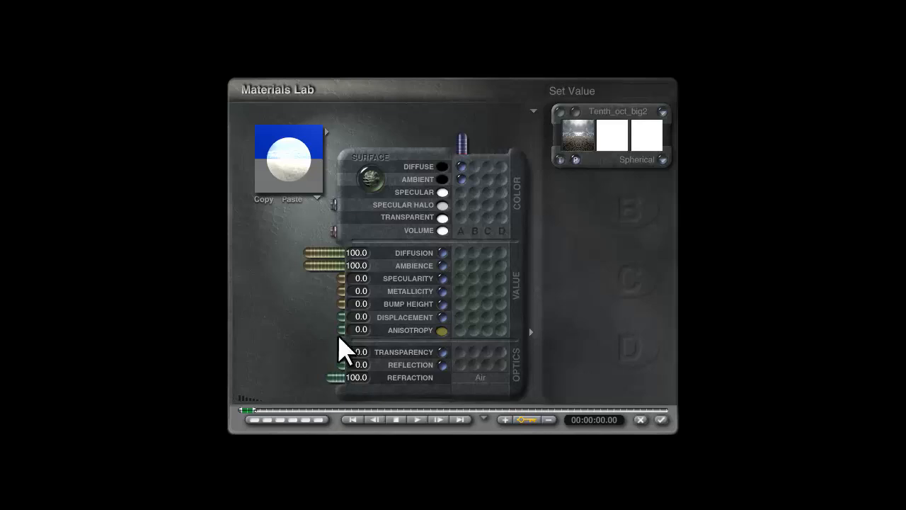
drag(341, 353, 211, 356)
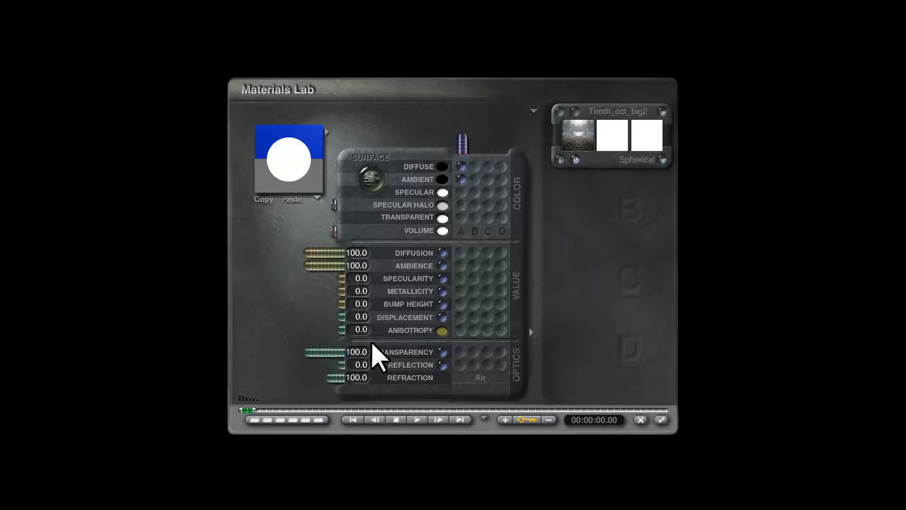
click(661, 419)
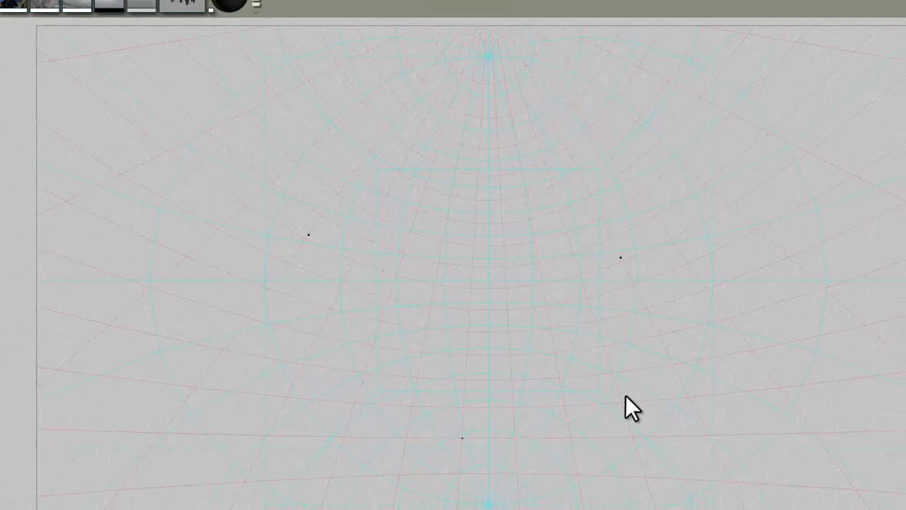
click(33, 216)
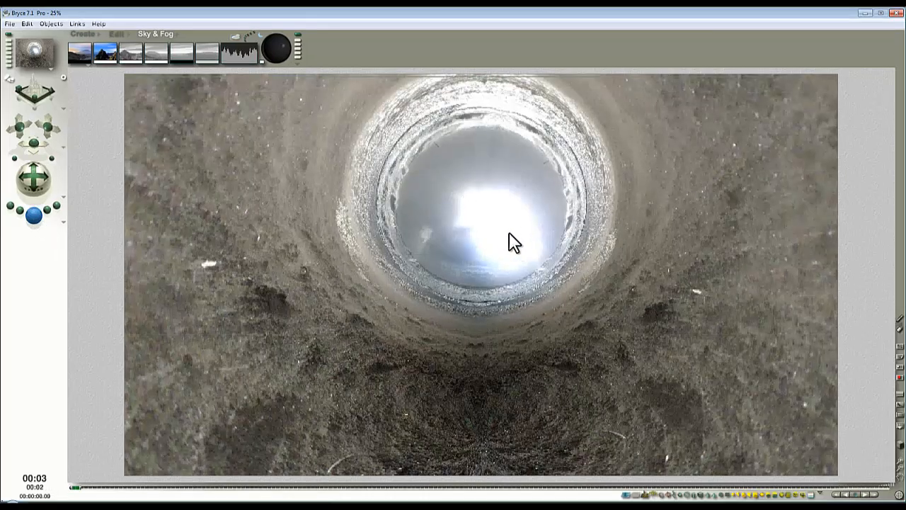
drag(279, 50, 277, 56)
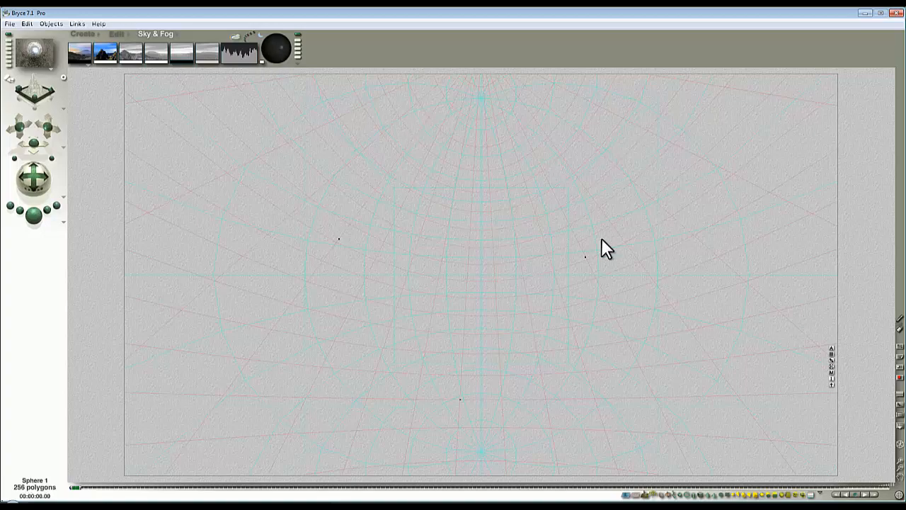
Step: Copy the Tenth_oct_big2 colour image over its alpha image, and drive the Sphere 1 material's Diffusion value with texture A
click(833, 382)
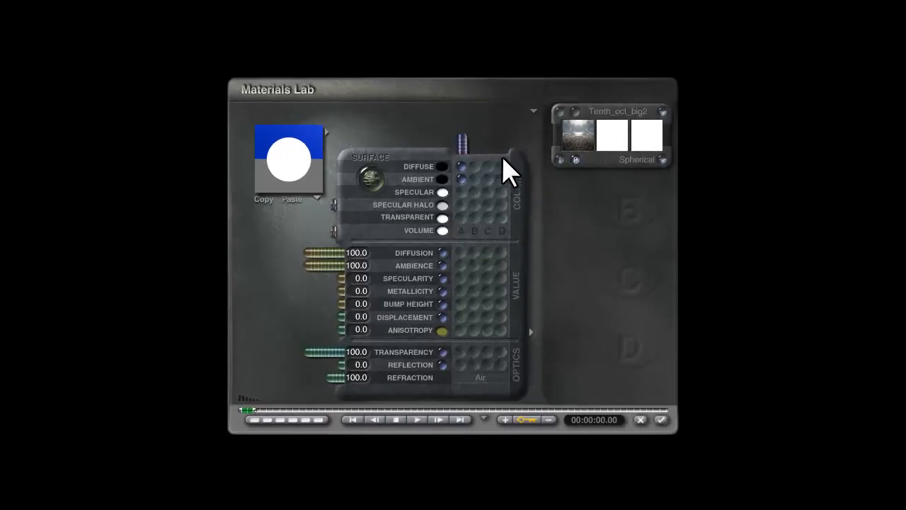
click(576, 116)
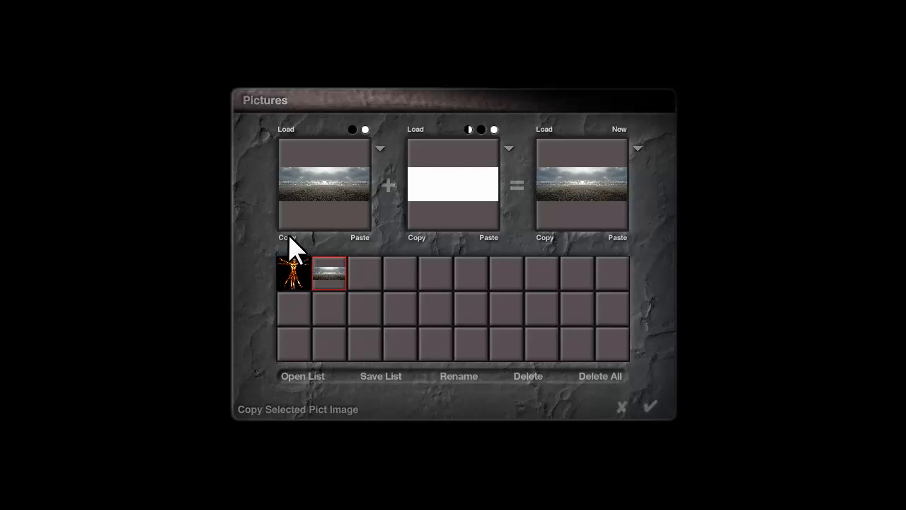
click(495, 238)
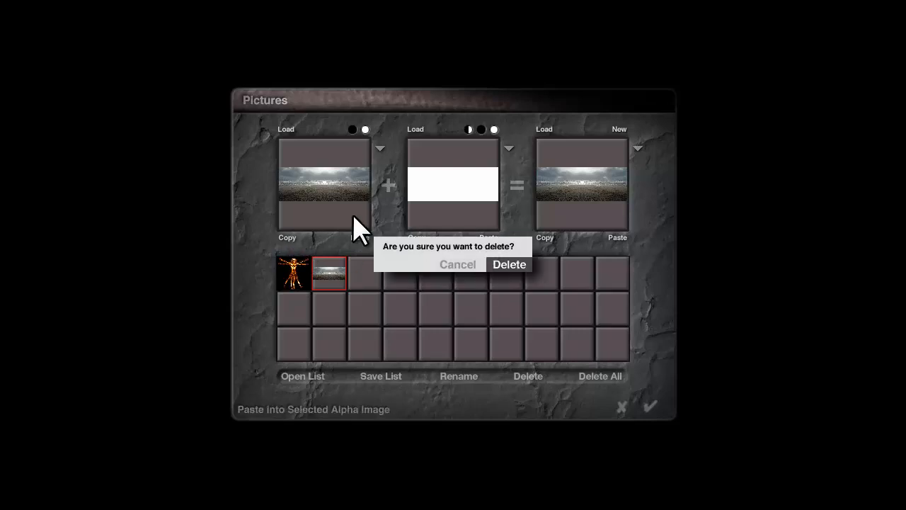
click(505, 264)
click(650, 407)
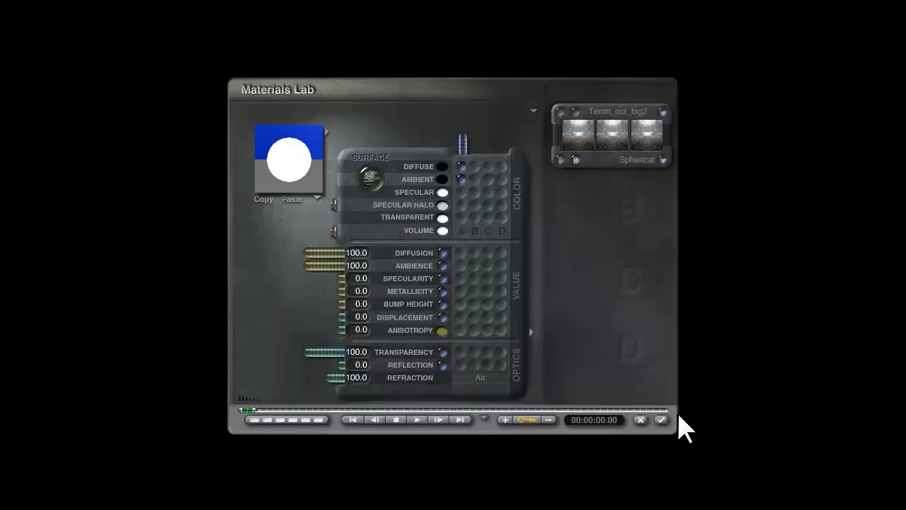
click(460, 253)
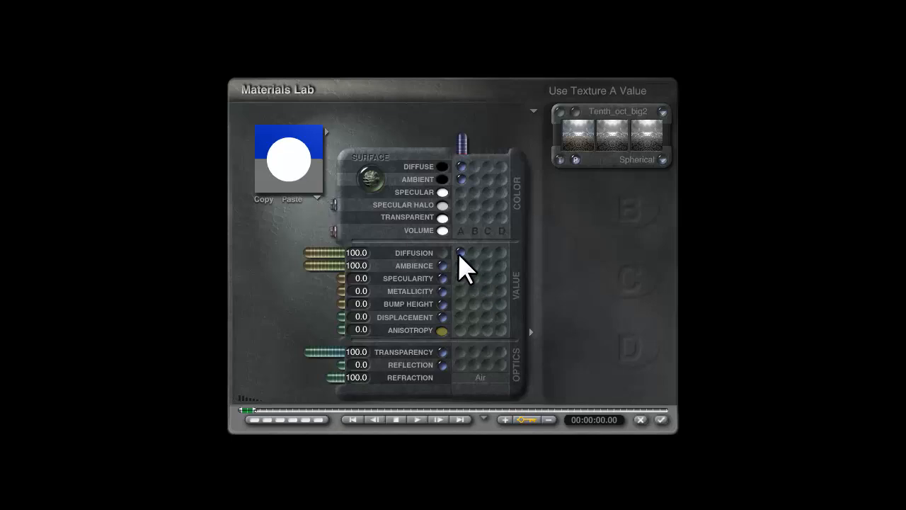
click(661, 419)
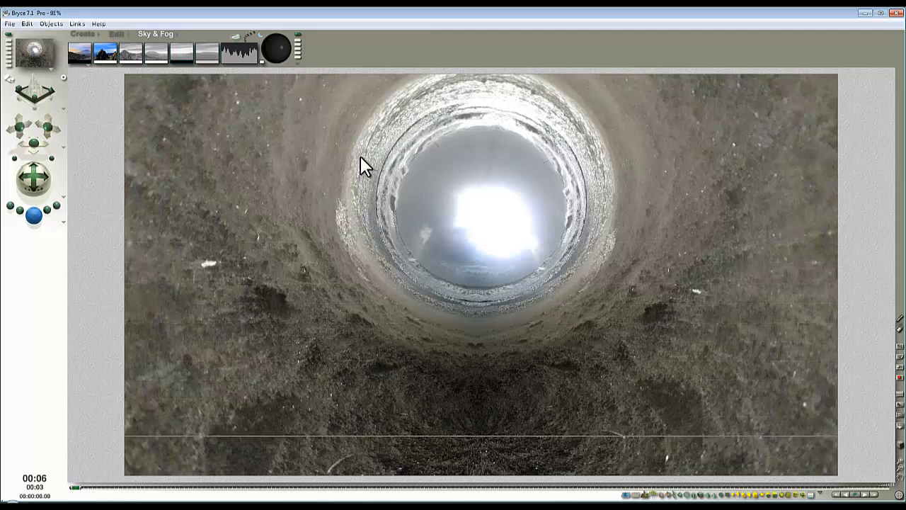
Step: Bank the camera to tilt the scene, and reposition the sun so its glow matches the photo's bright sky
click(15, 158)
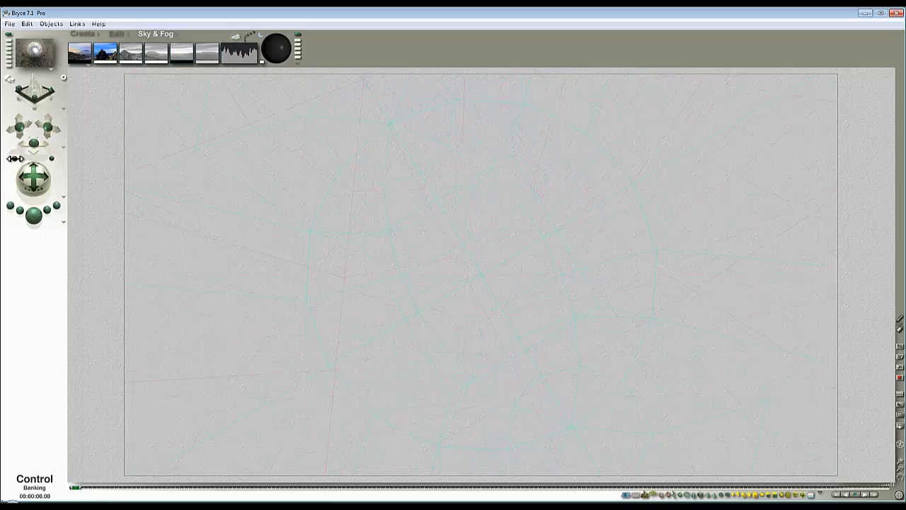
drag(15, 159, 15, 161)
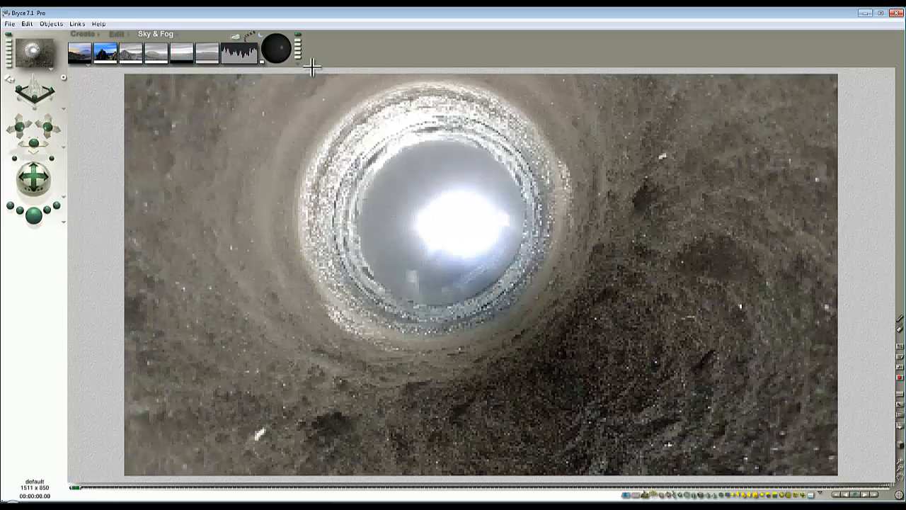
click(286, 48)
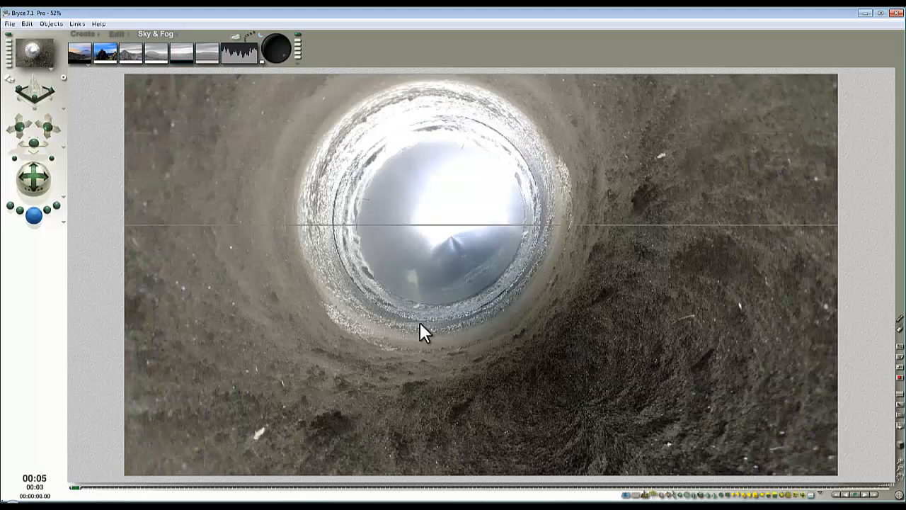
click(375, 232)
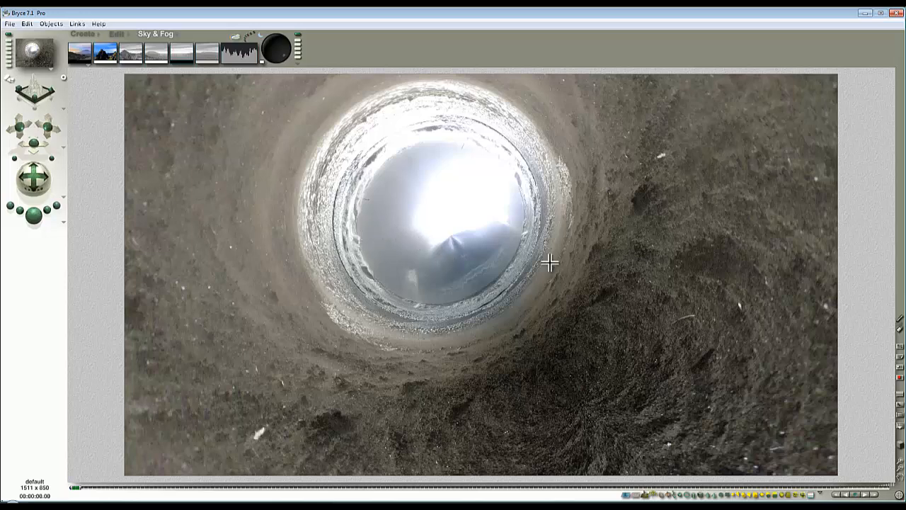
Step: Raise Sphere 1 in the front view so the camera sits below its centre, and render the camera view
click(460, 273)
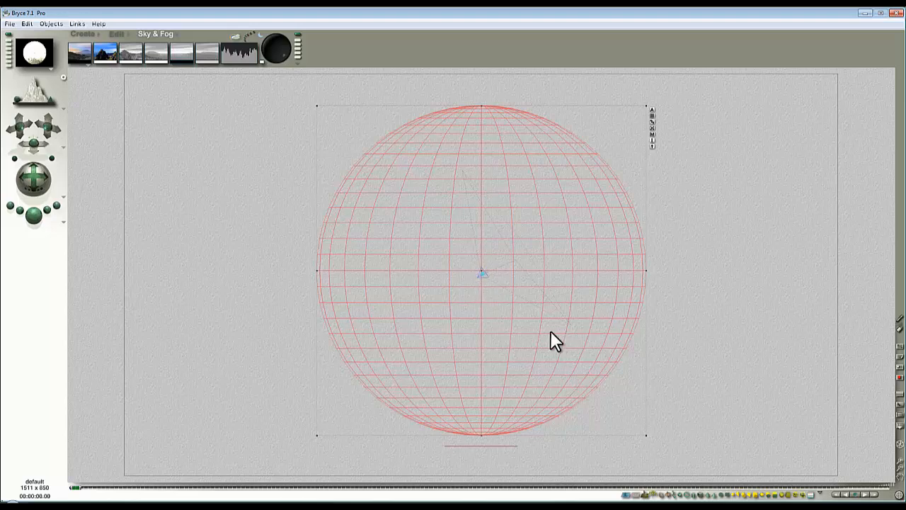
drag(504, 382, 503, 303)
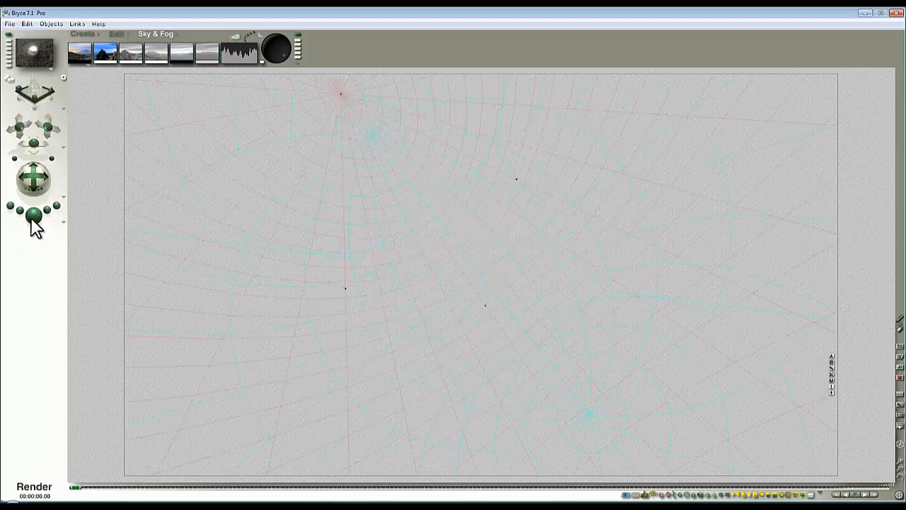
click(34, 216)
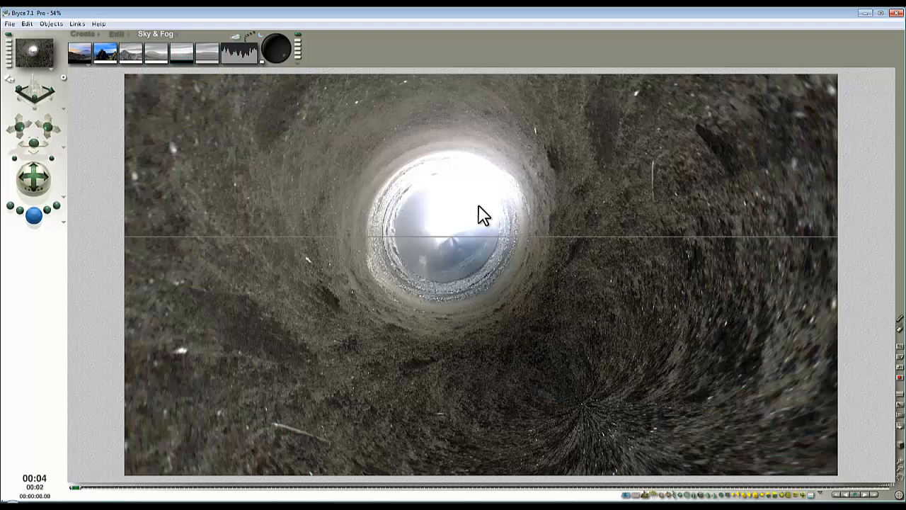
click(455, 212)
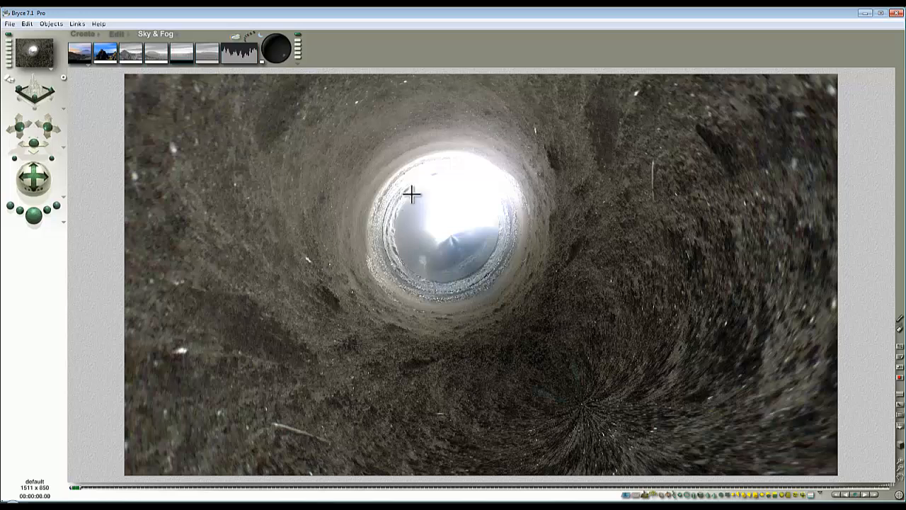
Step: Select the camera in the top view and inspect its position, rotation and field-of-view attributes
click(566, 283)
drag(489, 274, 517, 289)
click(510, 253)
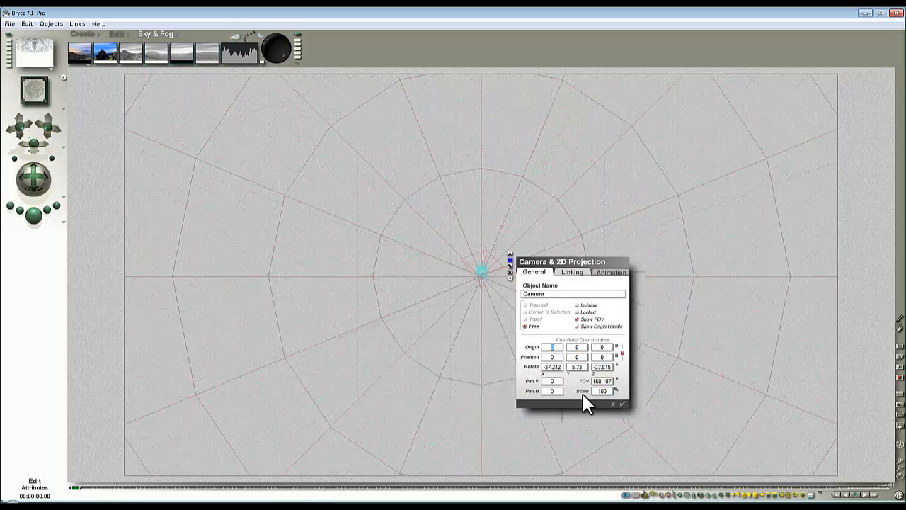
click(622, 404)
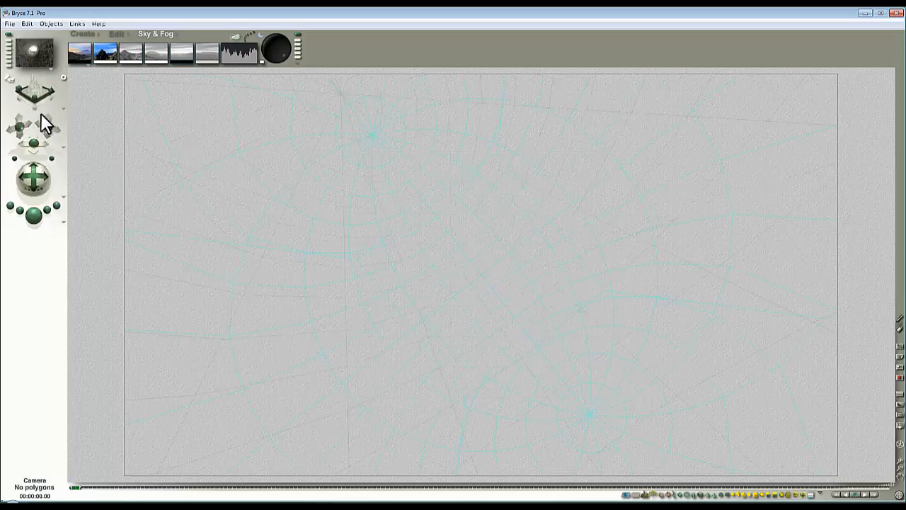
Step: Set the document aspect ratio to 1:1, narrow the camera's field of view, and render the square view
click(9, 24)
click(25, 46)
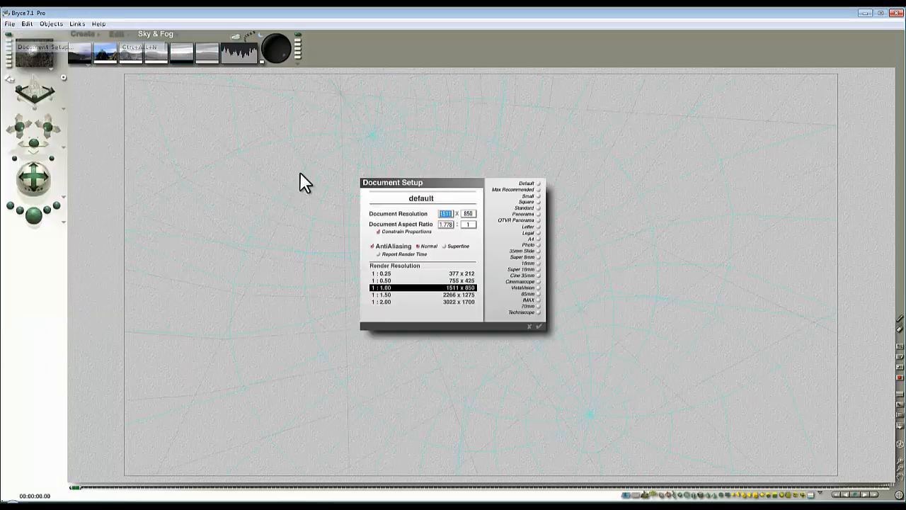
click(452, 224)
text(1)
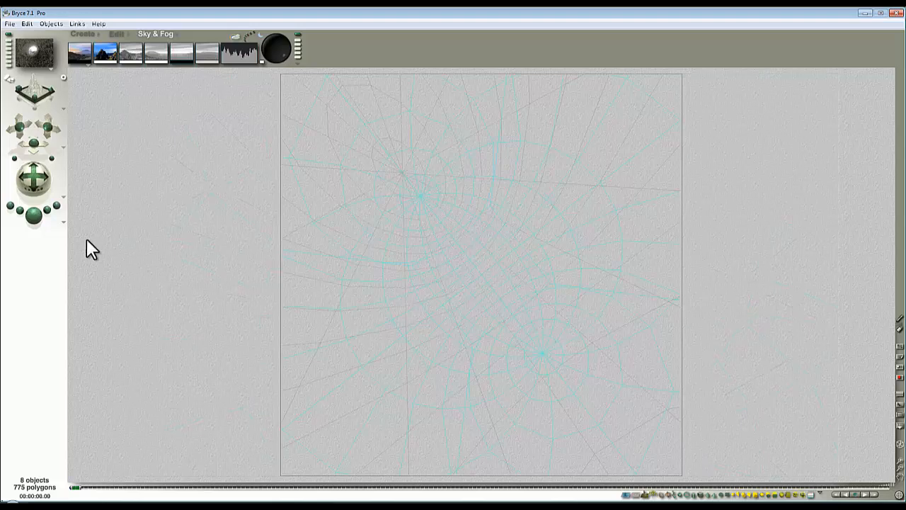
click(35, 216)
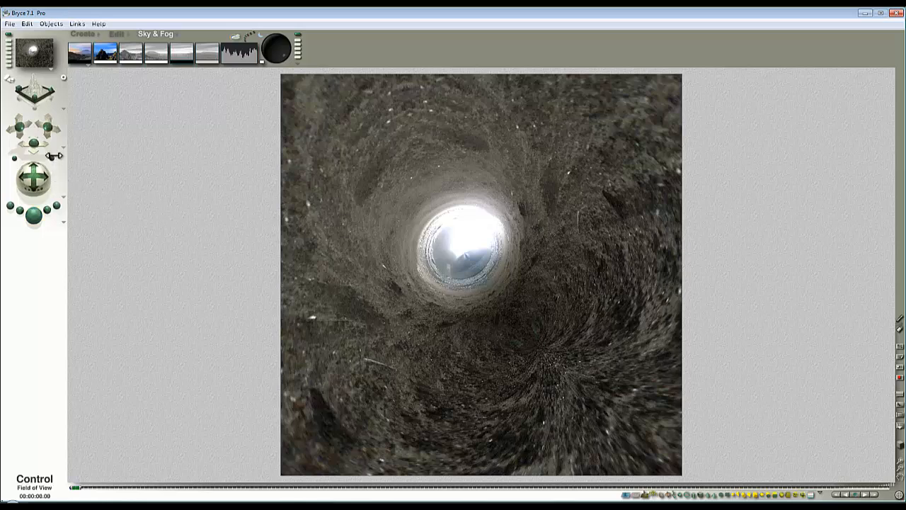
drag(52, 158, 41, 158)
click(33, 221)
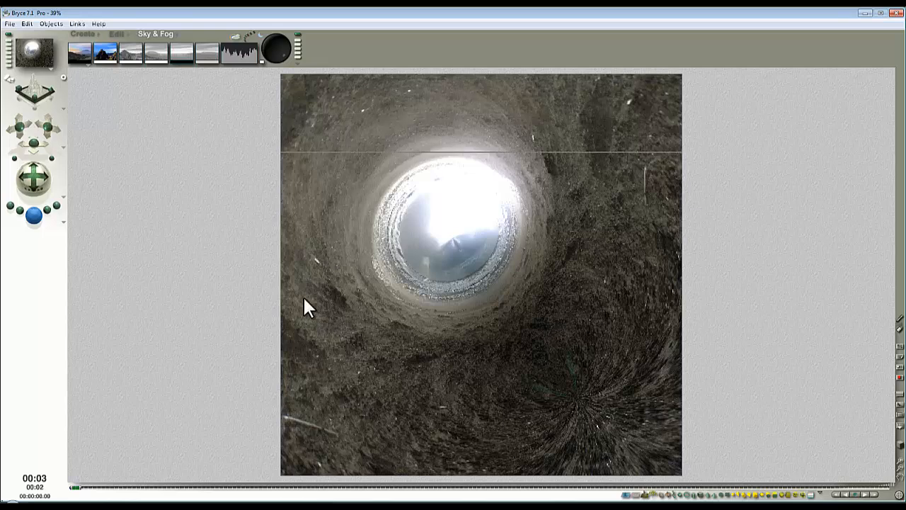
Step: Reposition Sphere 1 around the camera, test-render it, and narrow the camera's field of view further
click(303, 297)
key(4)
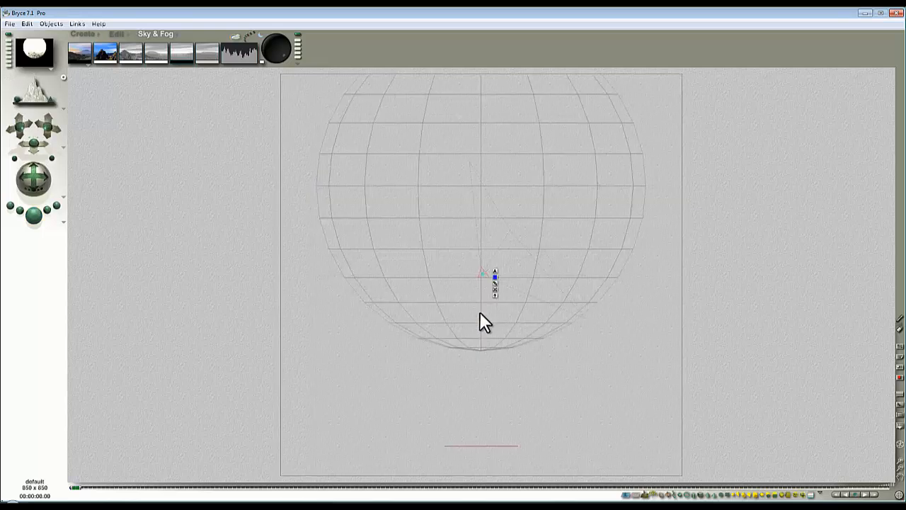
drag(540, 320, 580, 316)
key(1)
click(33, 221)
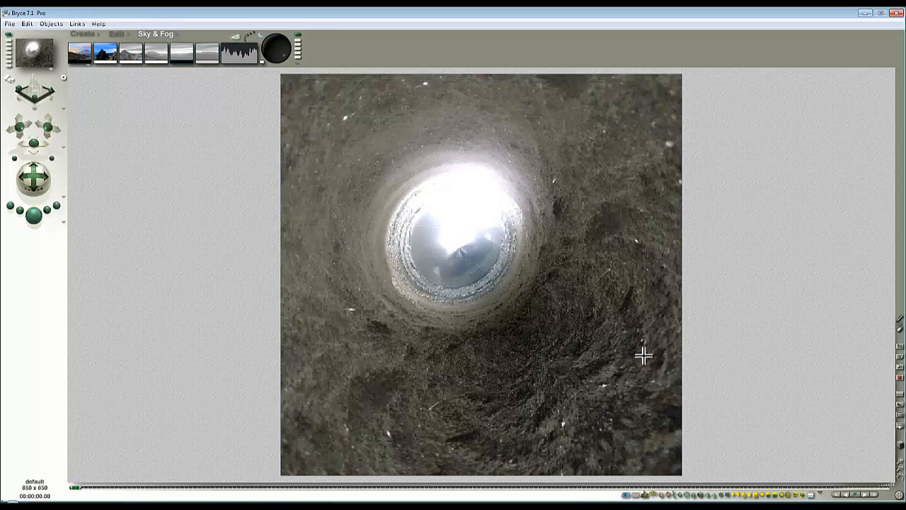
drag(51, 160, 50, 177)
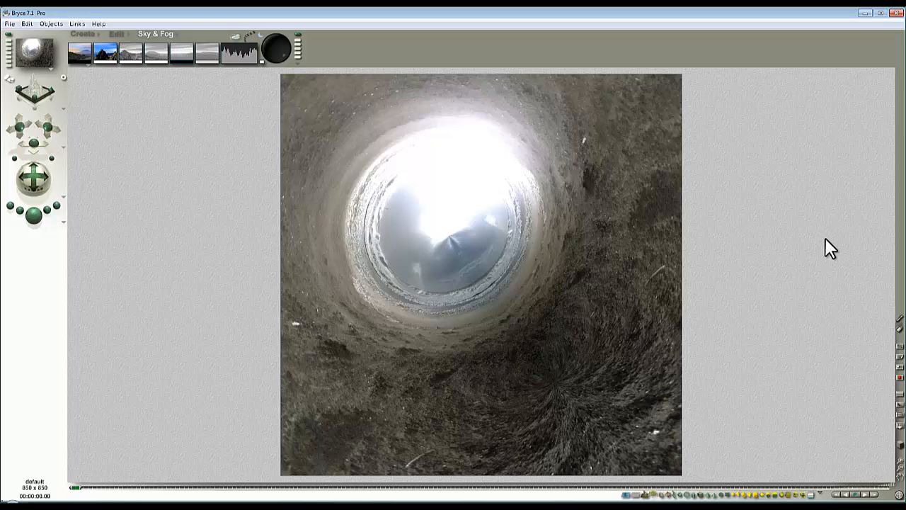
Step: Select Plane 1 from the top view, turn off its Hidden attribute, and render the camera view
key(2)
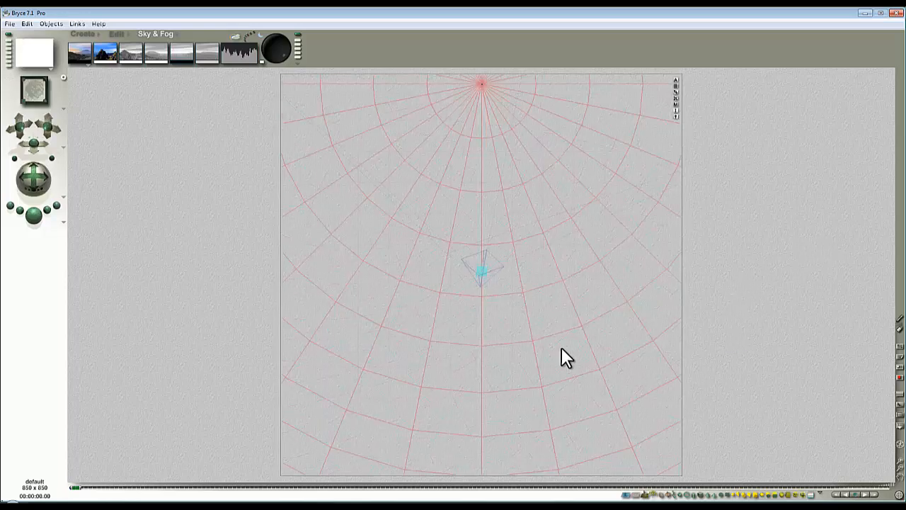
right_click(538, 324)
click(561, 341)
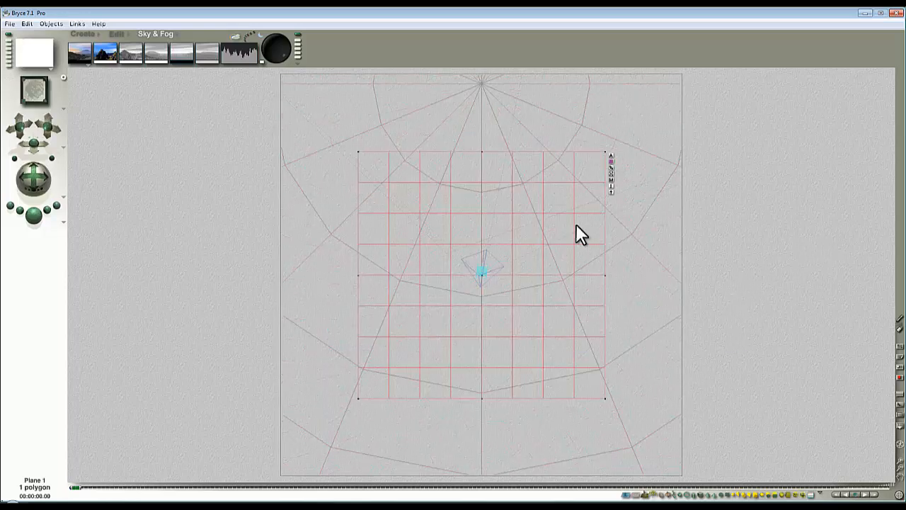
key(1)
click(286, 81)
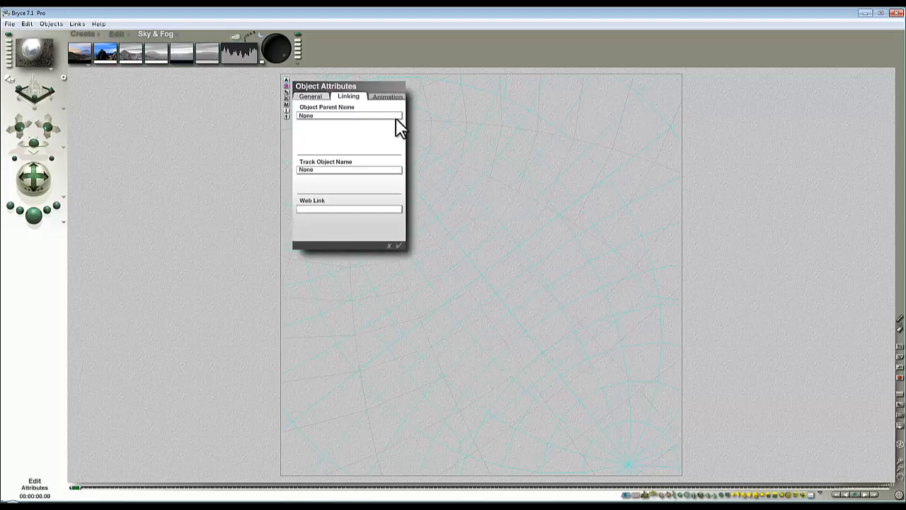
click(311, 97)
click(399, 246)
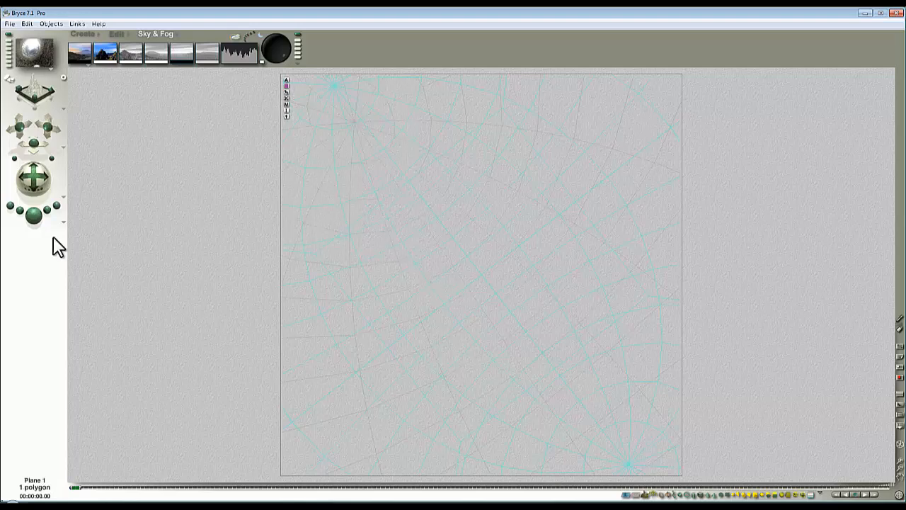
click(36, 216)
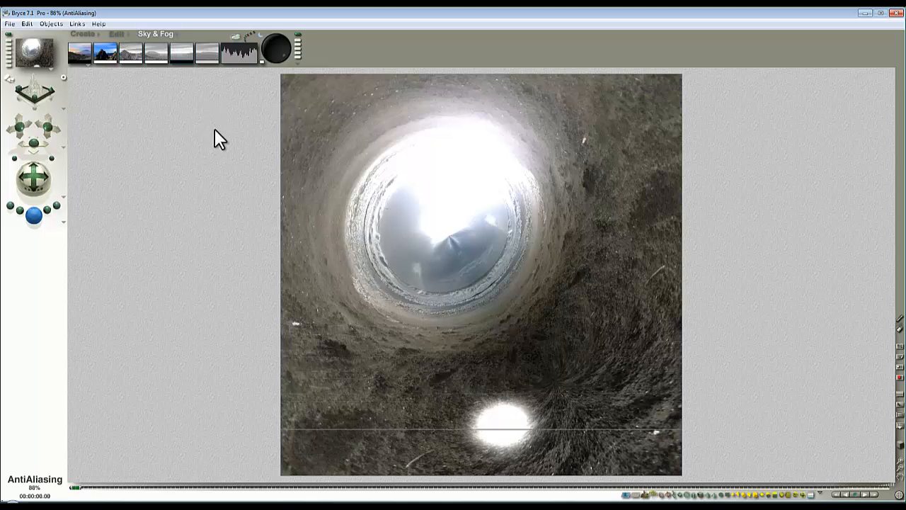
Step: Set Plane 1 back to Hidden in its object attributes and render the camera view again
click(336, 133)
click(287, 79)
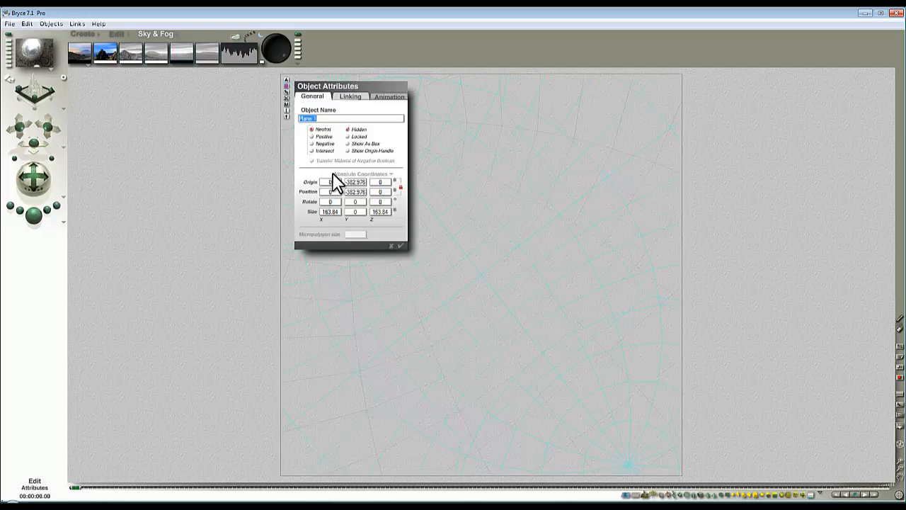
click(400, 246)
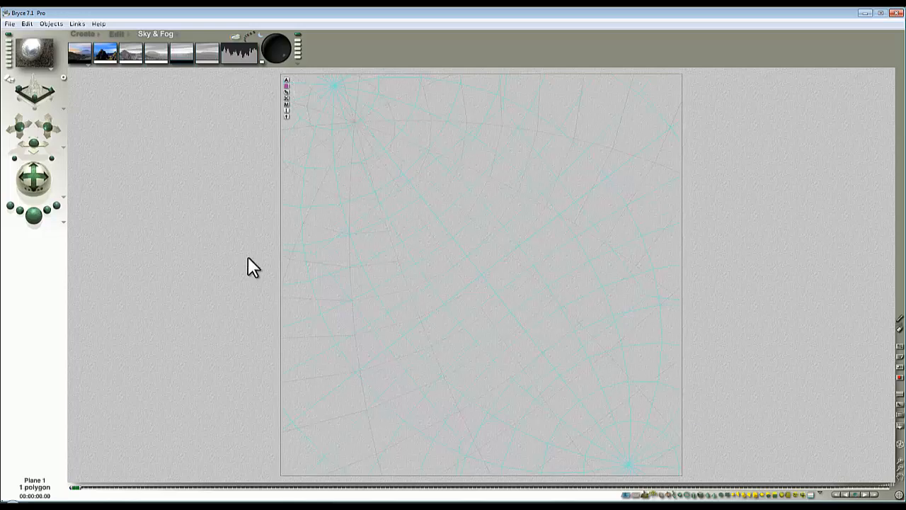
click(35, 217)
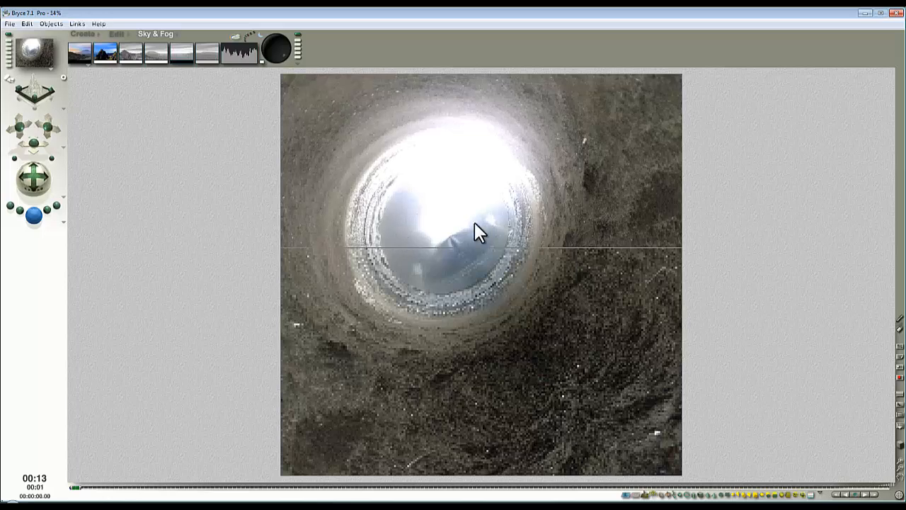